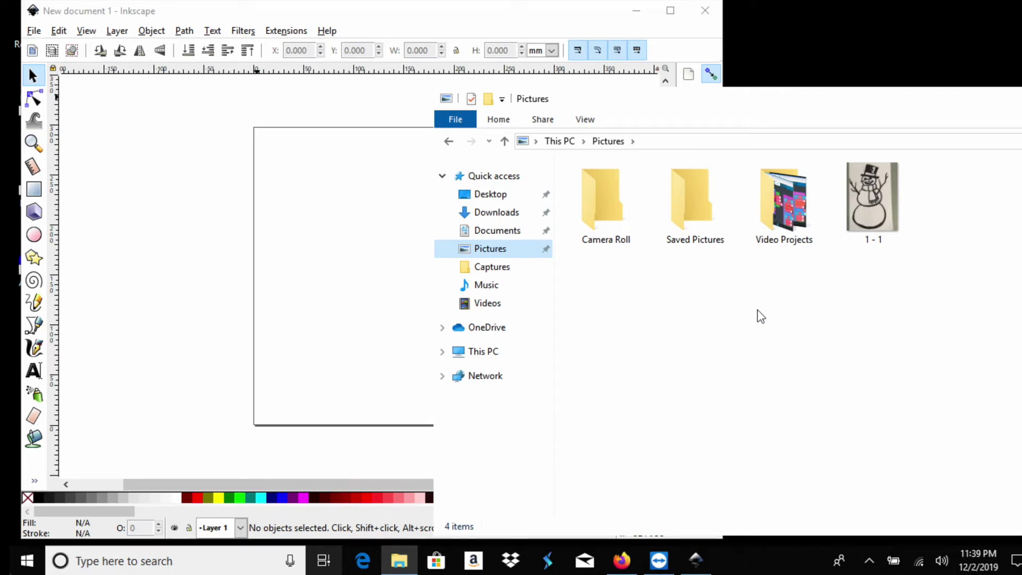
- Drag the snowman JPEG from Pictures into Inkscape, embed it, and move it up-left on the page
click(863, 212)
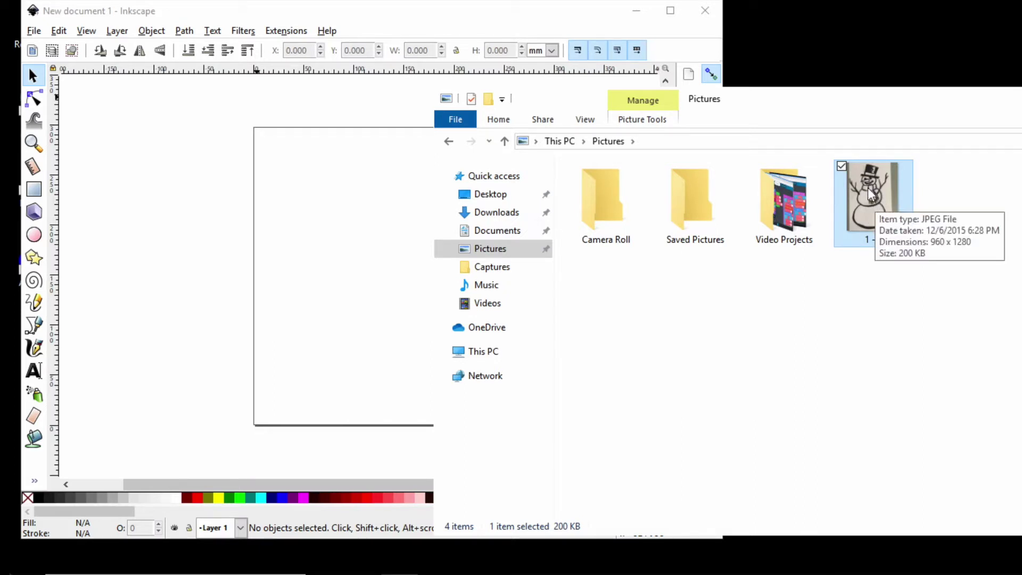
click(330, 190)
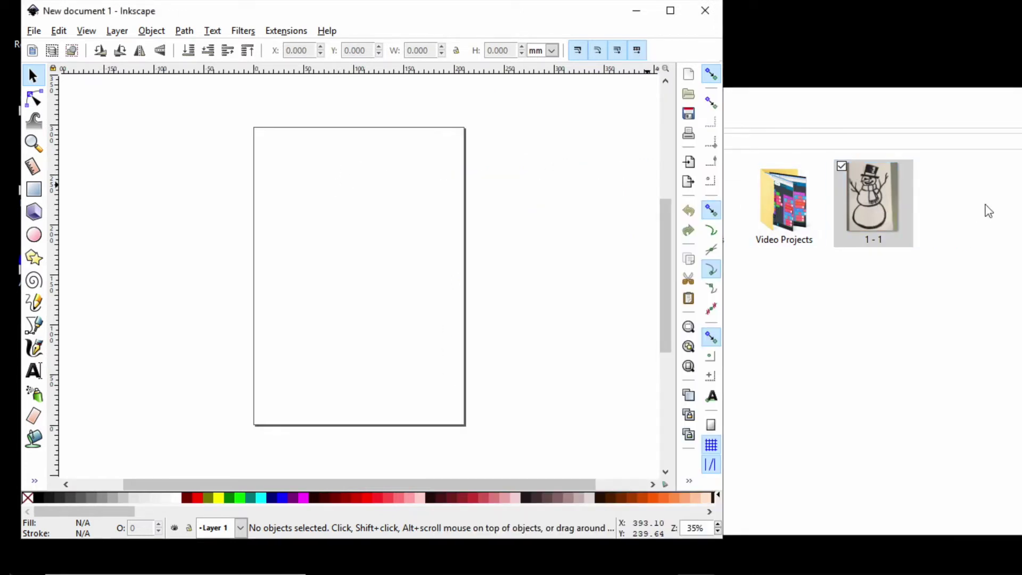
click(899, 205)
drag(898, 205, 356, 222)
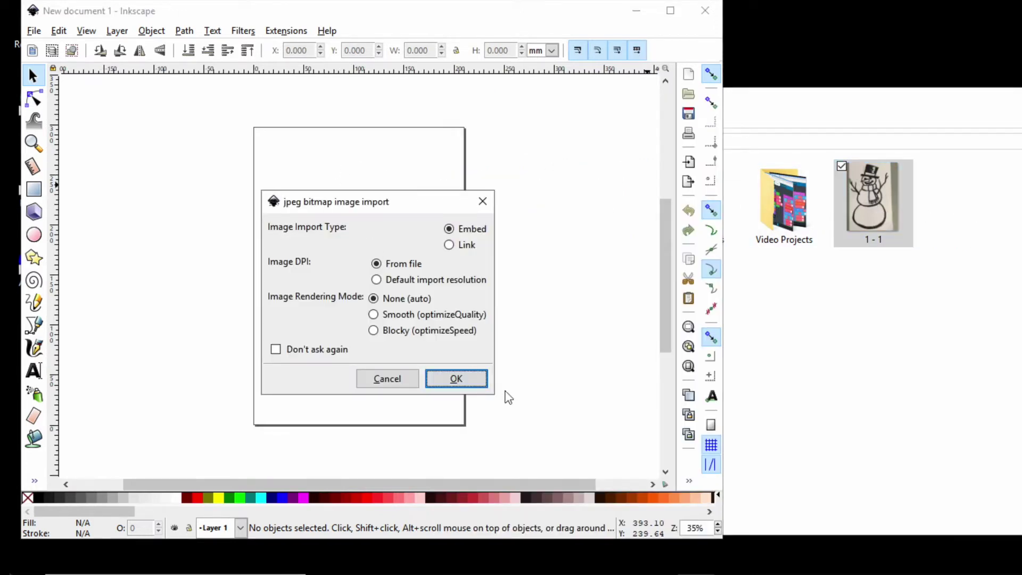
click(480, 381)
drag(478, 355, 403, 241)
click(670, 11)
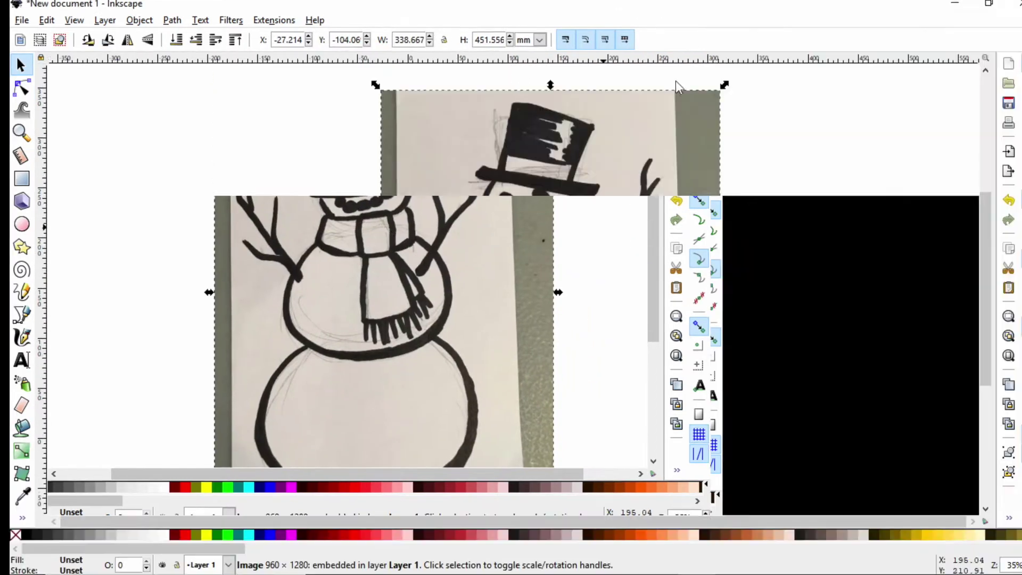
scroll(989, 314, down, 1)
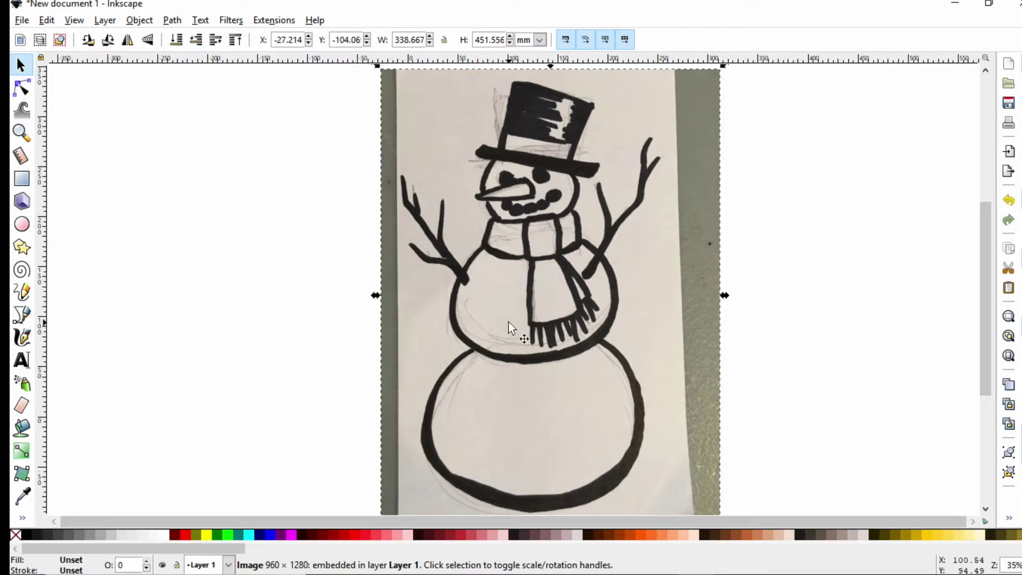
click(809, 357)
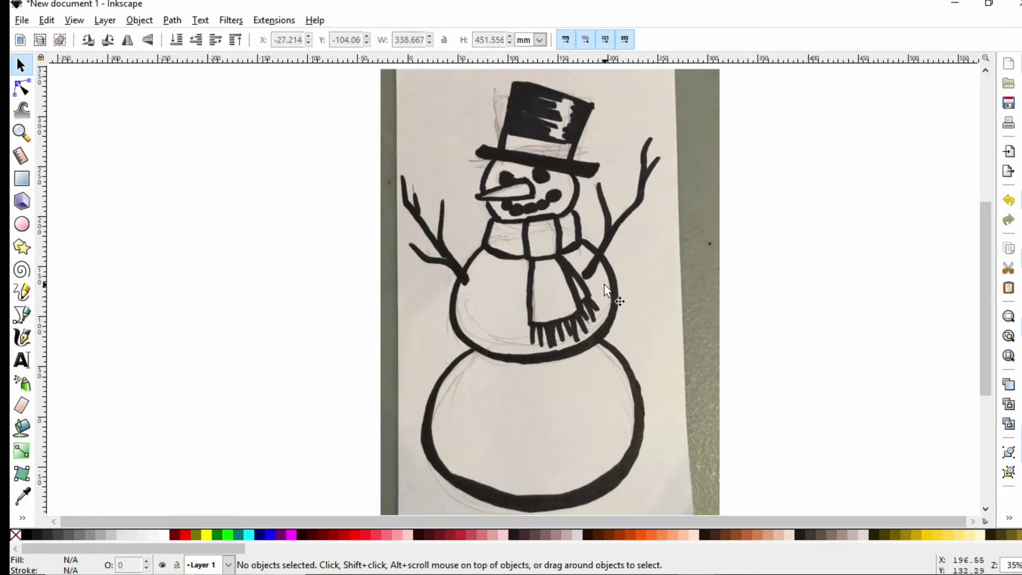
click(579, 257)
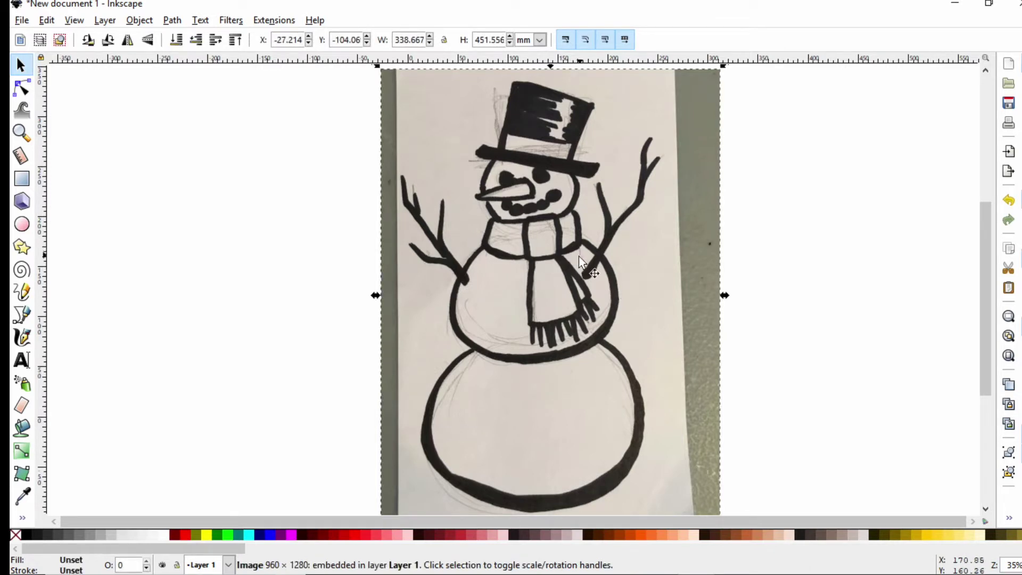
- Open Trace Bitmap and preview brightness cutoff thresholds of 0.610 and 0.250
click(171, 19)
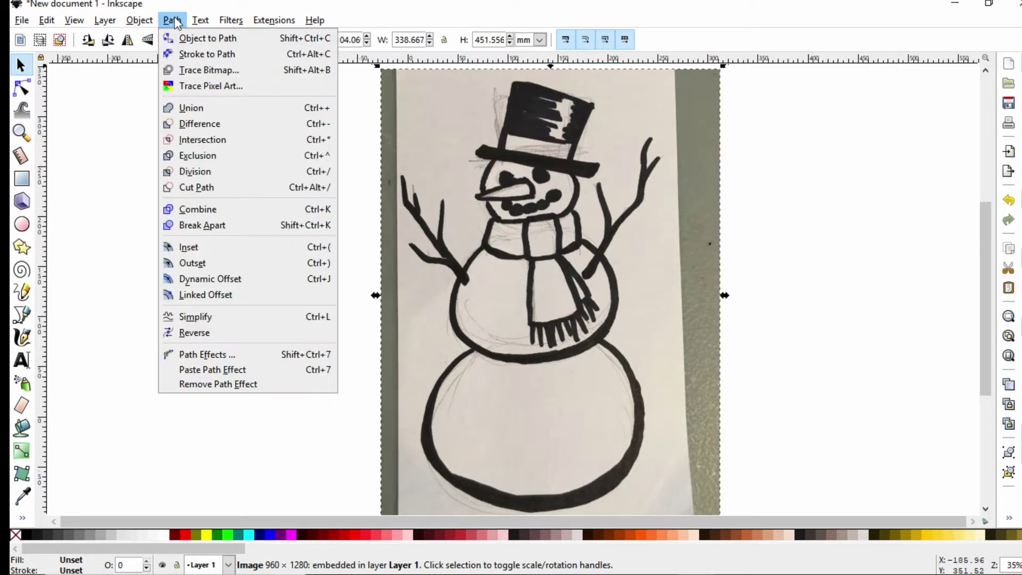
click(205, 71)
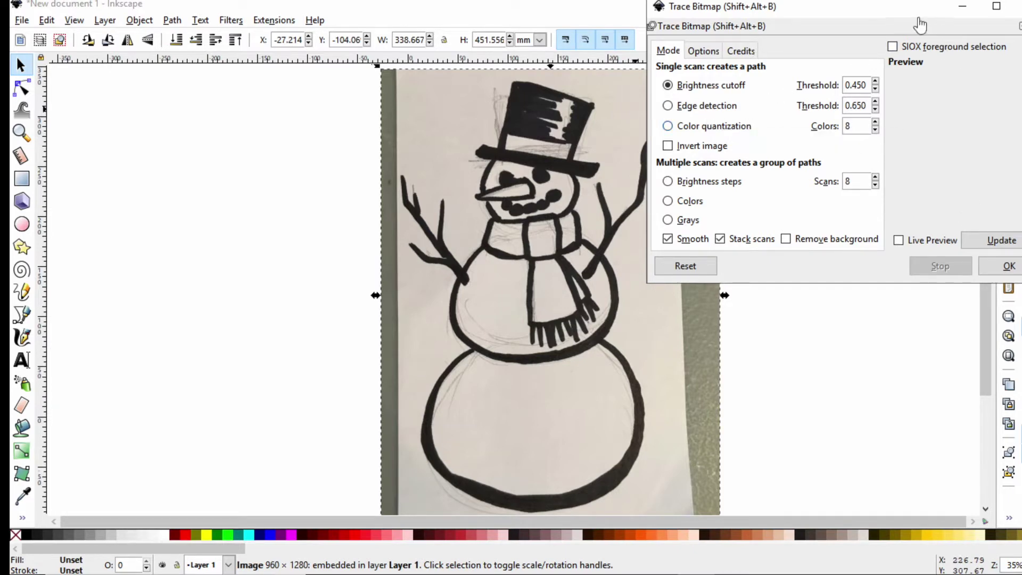
drag(918, 11, 859, 43)
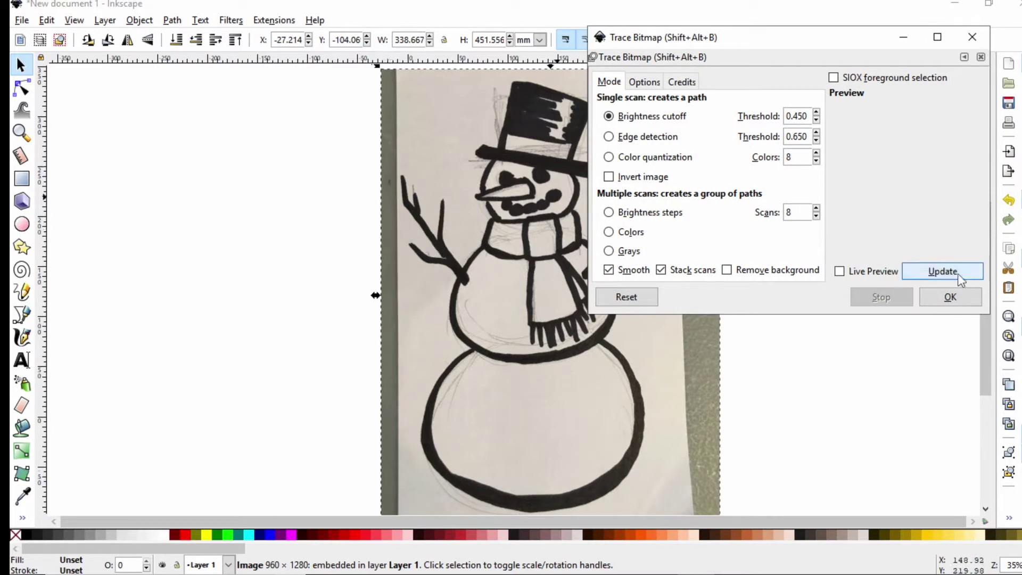
click(943, 271)
click(795, 117)
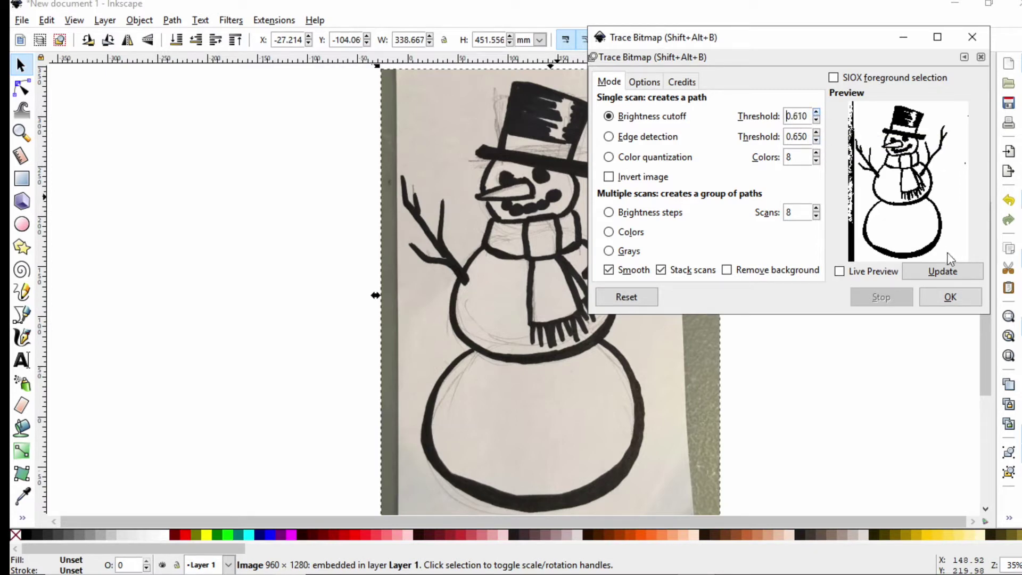
click(942, 271)
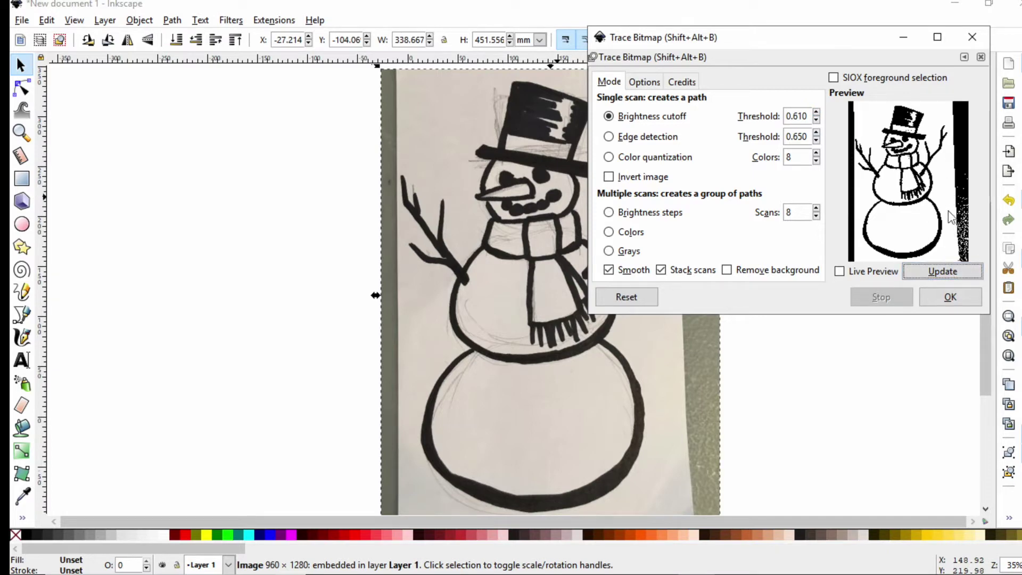
click(816, 119)
click(816, 121)
click(953, 270)
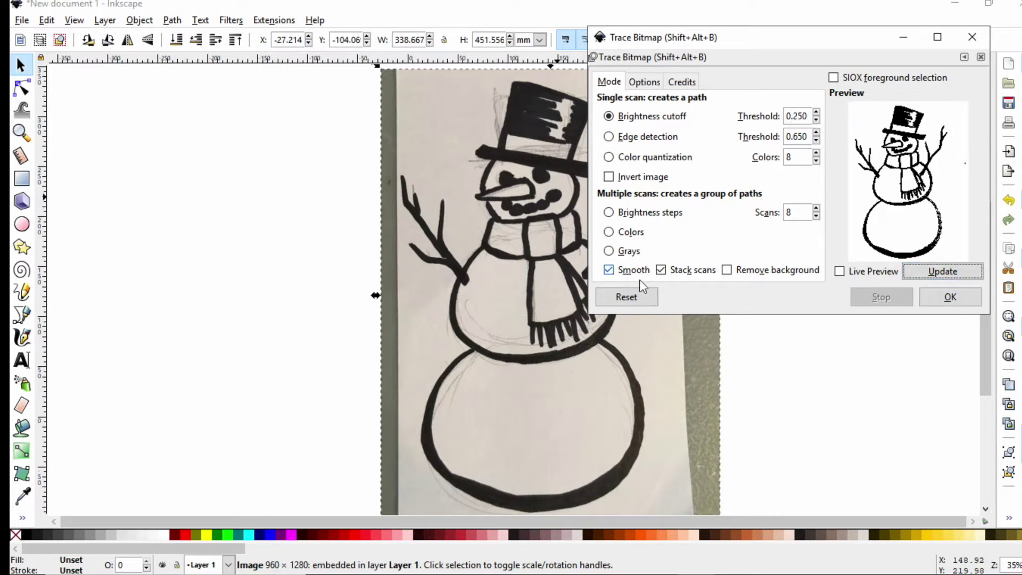
- Compare 0.270 with the default 0.450, then trace the snowman at 0.450
click(639, 300)
click(964, 277)
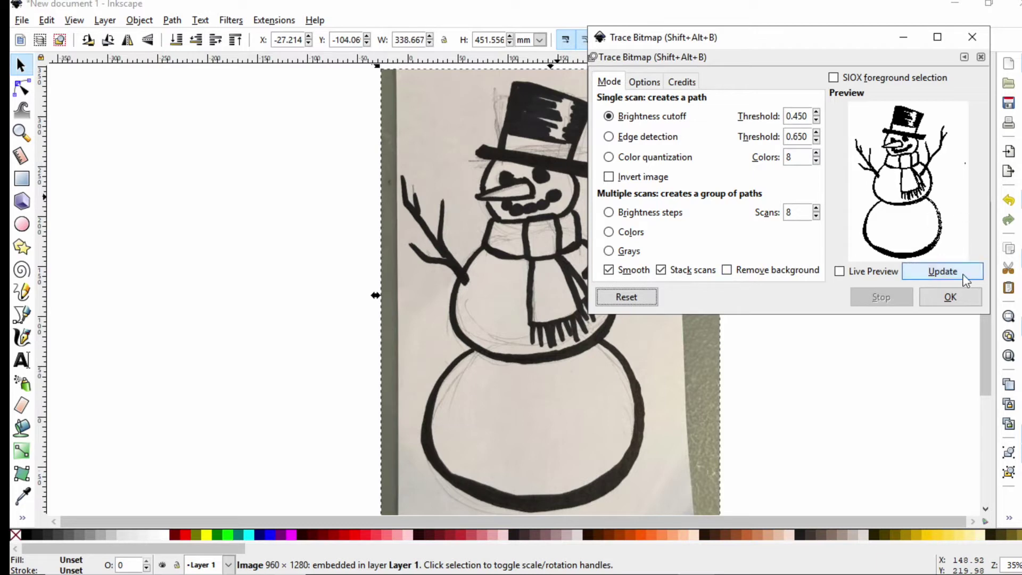
click(817, 120)
click(931, 274)
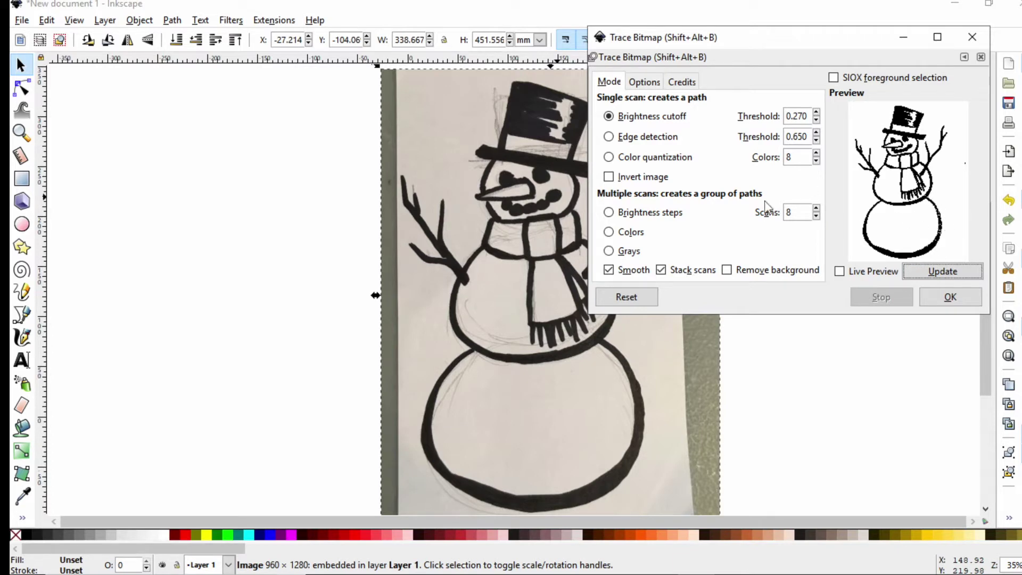
click(623, 297)
click(953, 271)
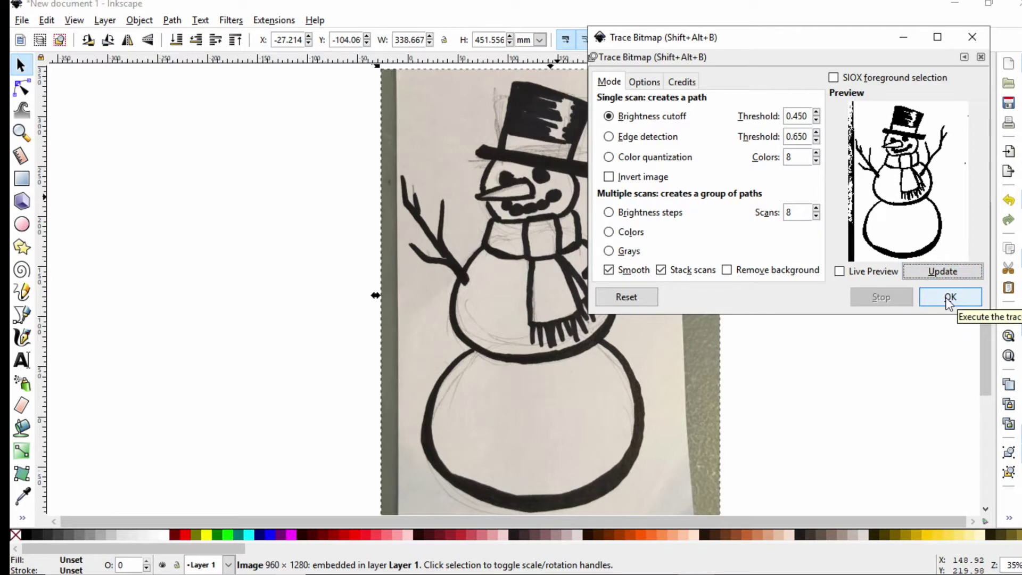
click(951, 299)
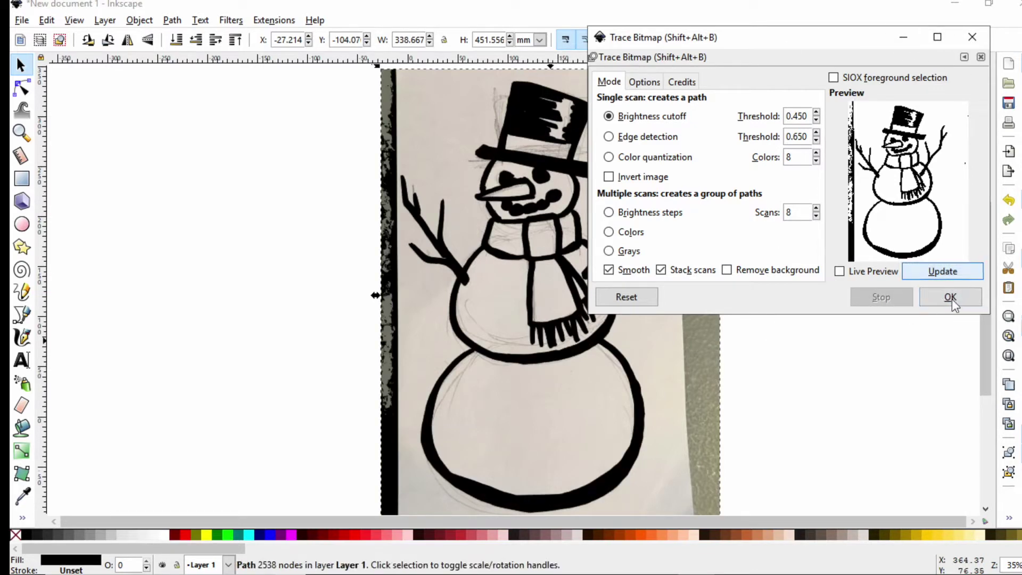
click(974, 37)
- Move the photo aside, delete it, and place the traced snowman path on the page
drag(685, 218, 797, 222)
drag(557, 237, 441, 237)
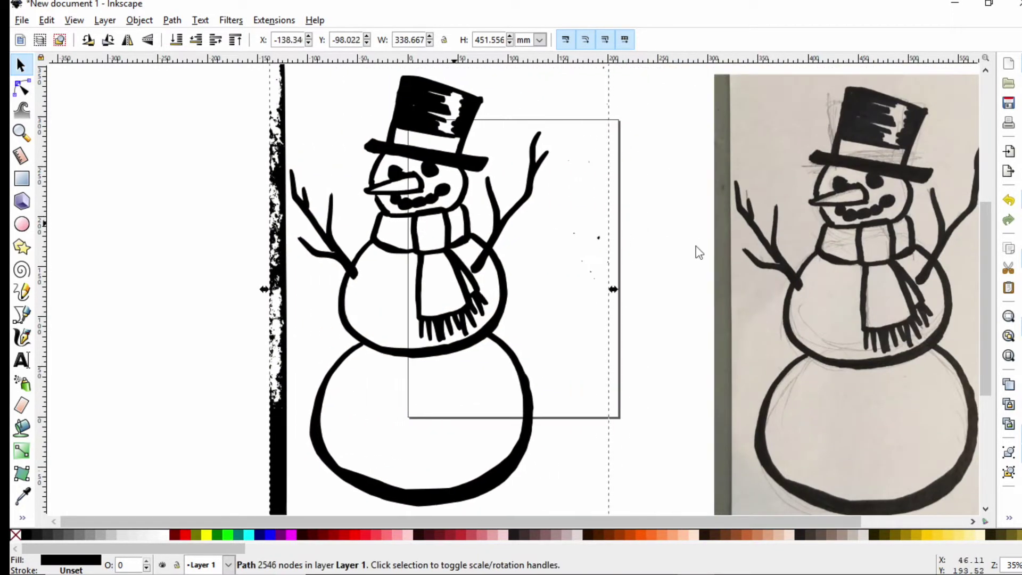
click(767, 234)
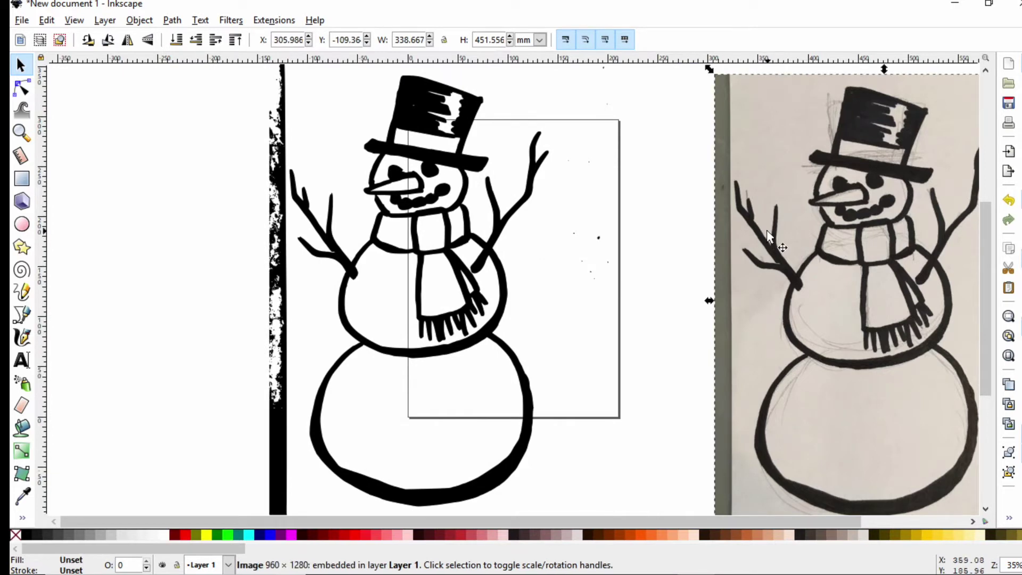
key(Delete)
drag(495, 261, 724, 279)
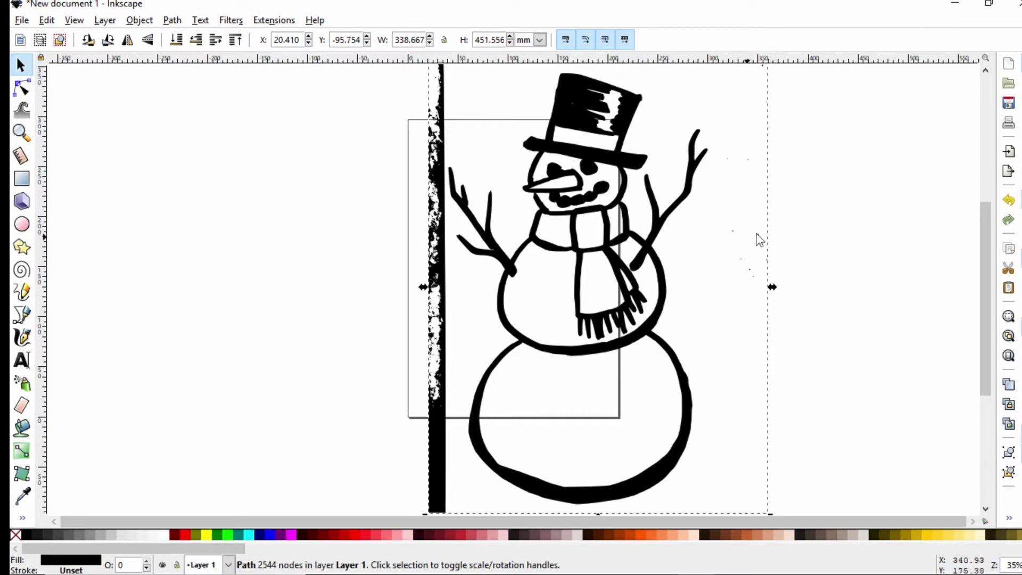
click(356, 236)
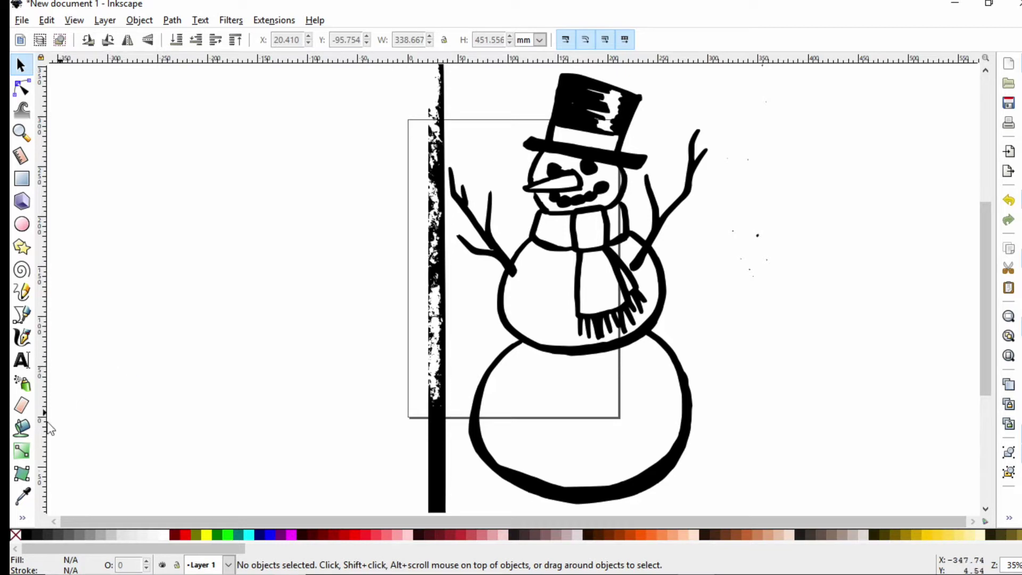
click(23, 431)
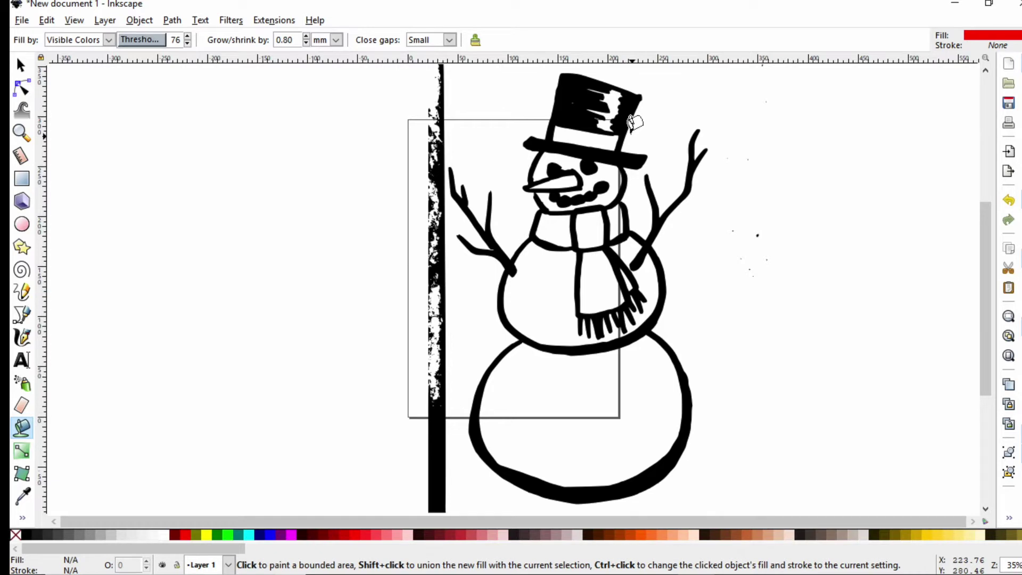
click(20, 132)
click(565, 138)
click(533, 157)
click(493, 178)
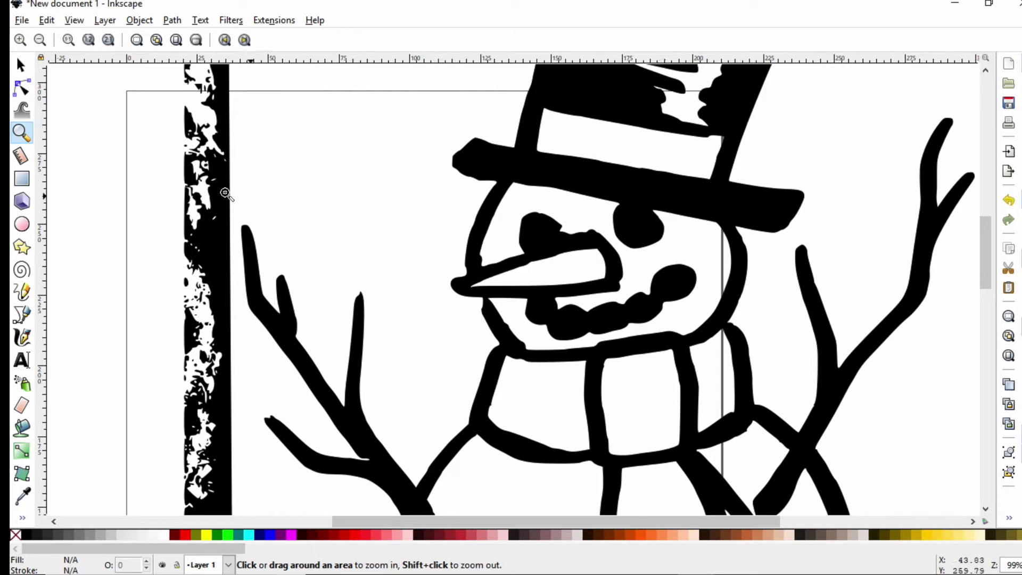
scroll(458, 319, down, 1)
click(490, 282)
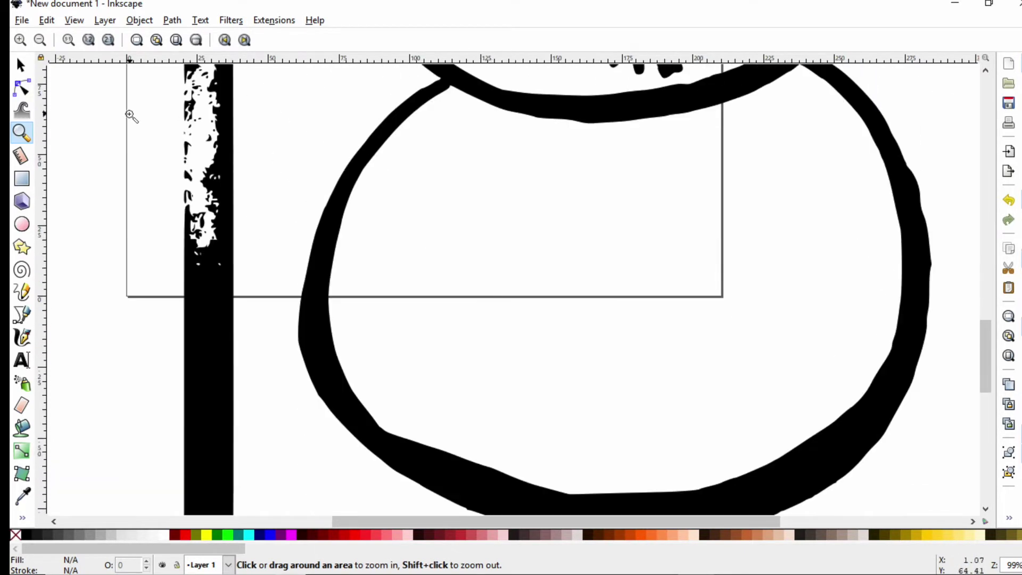
click(40, 40)
click(40, 39)
click(40, 39)
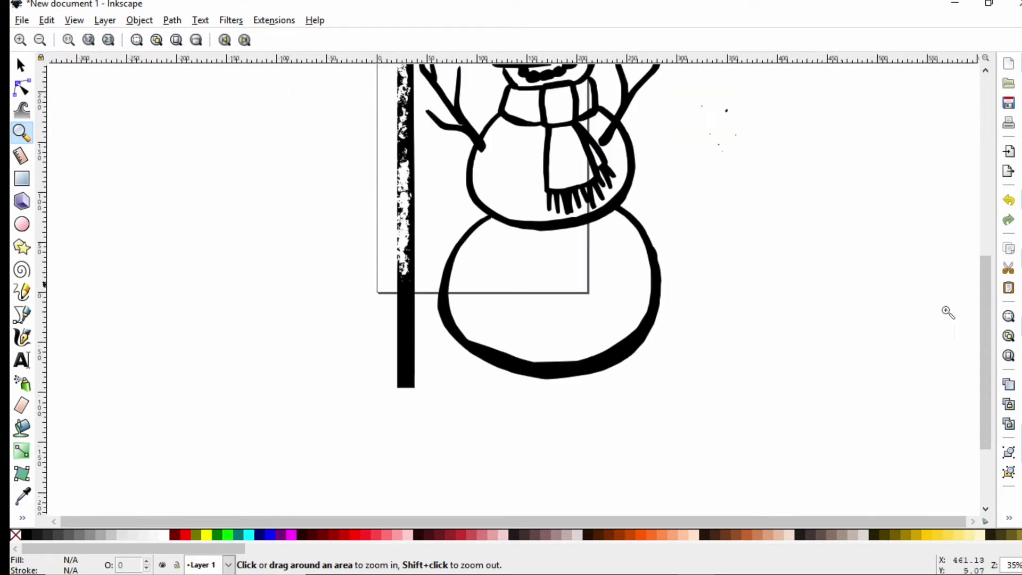
drag(982, 311, 986, 258)
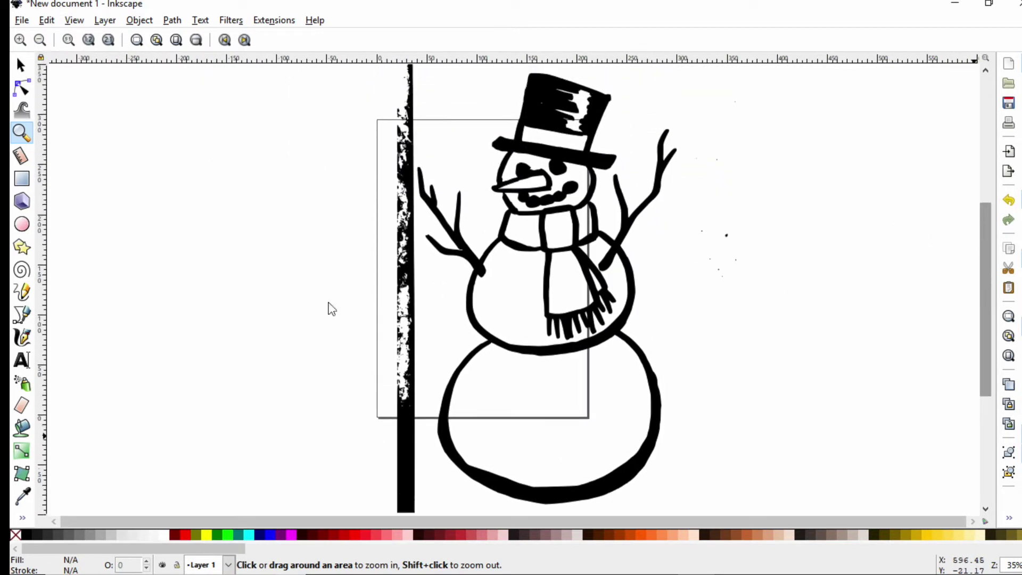
- Choose Paint Bucket and keep its gap closing at Small after trying None
click(21, 428)
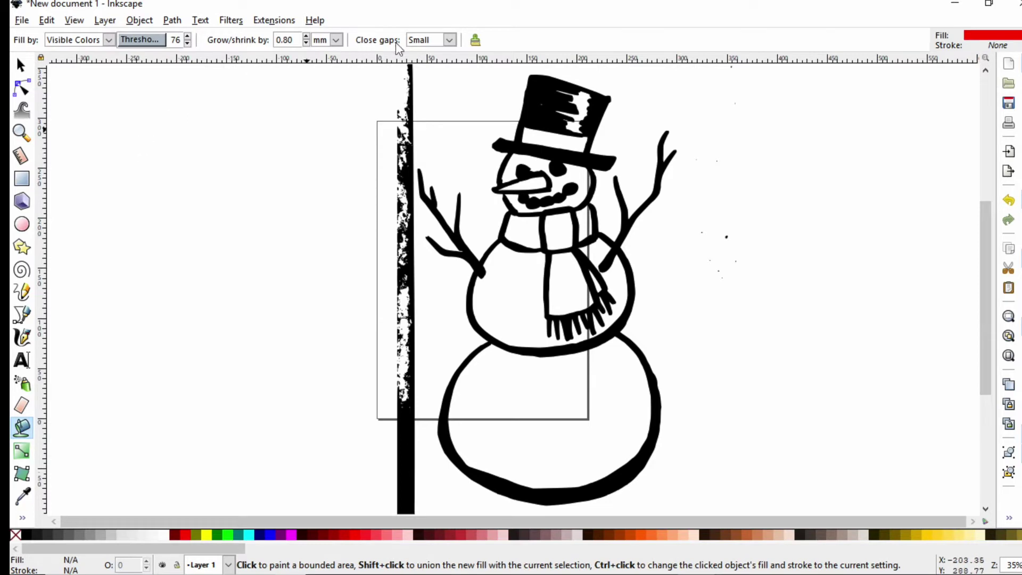
click(442, 41)
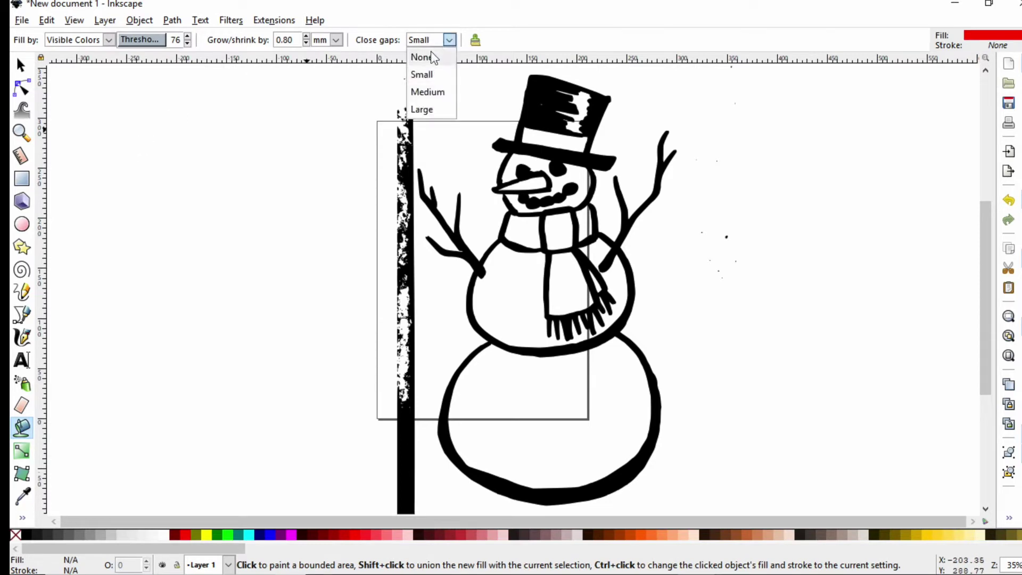
click(431, 57)
click(447, 40)
click(423, 74)
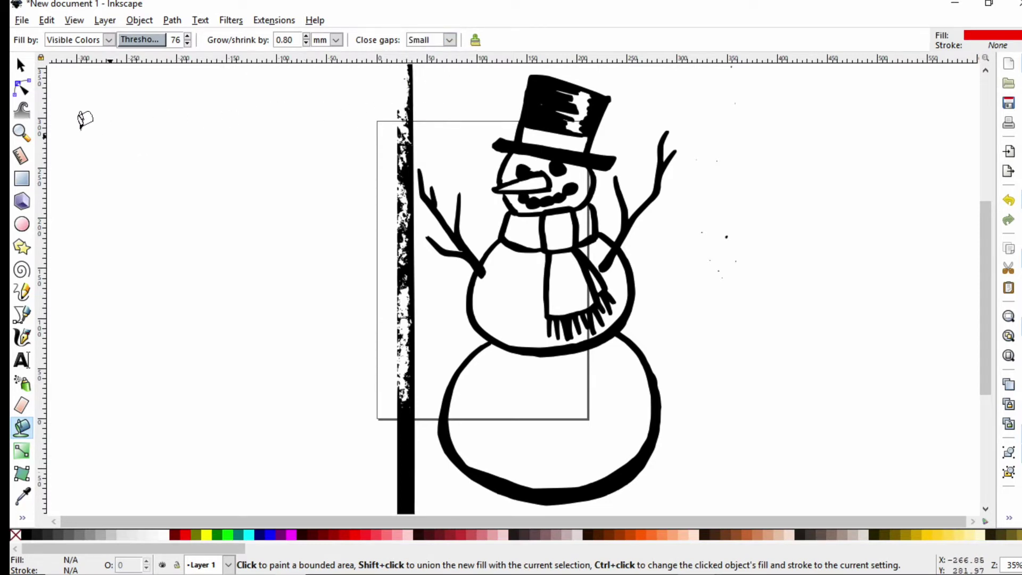
- Check the hat up close, return to the whole snowman, and lower the fill threshold to 64
click(22, 133)
click(518, 131)
click(517, 130)
click(495, 133)
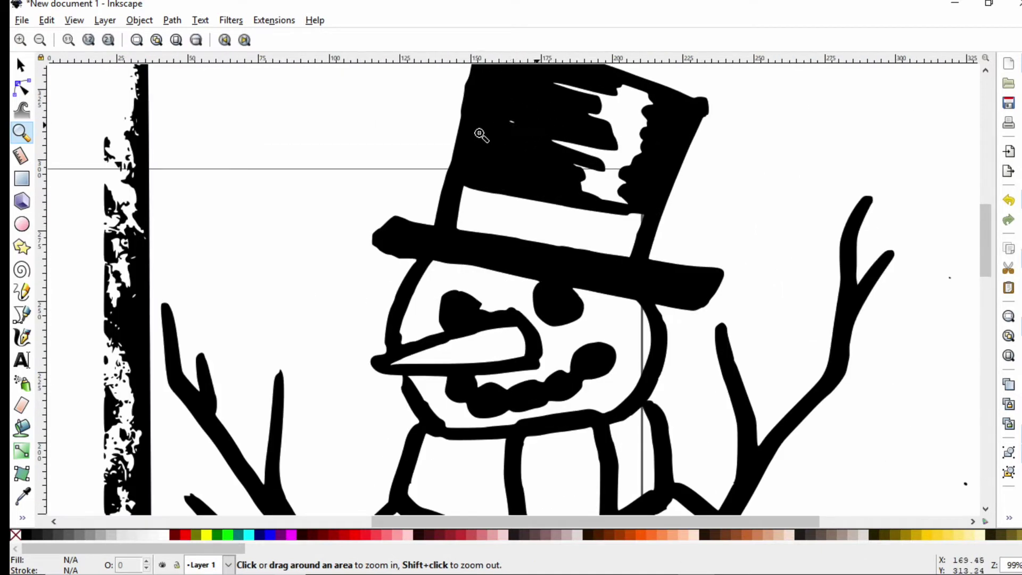
click(40, 40)
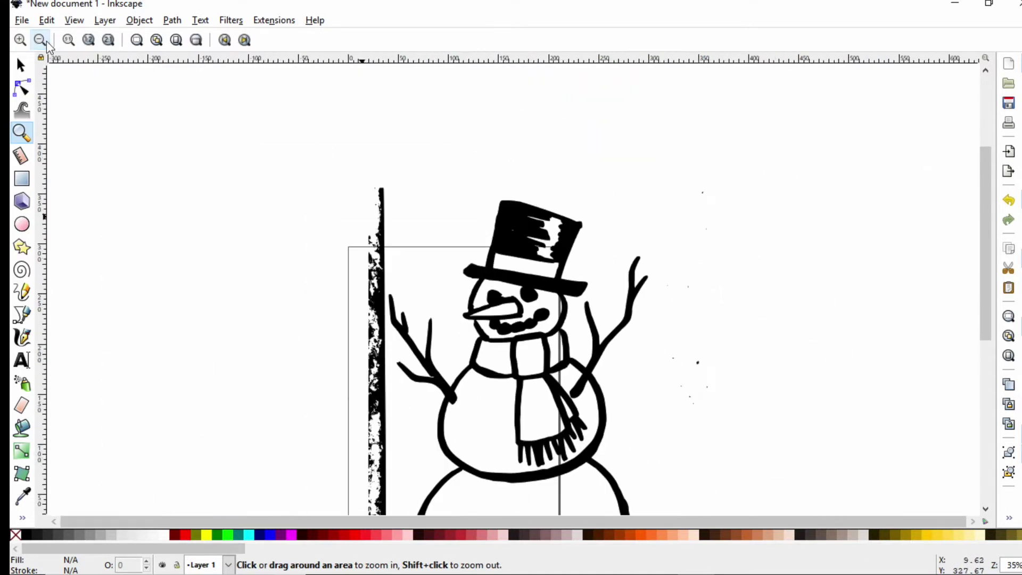
click(22, 428)
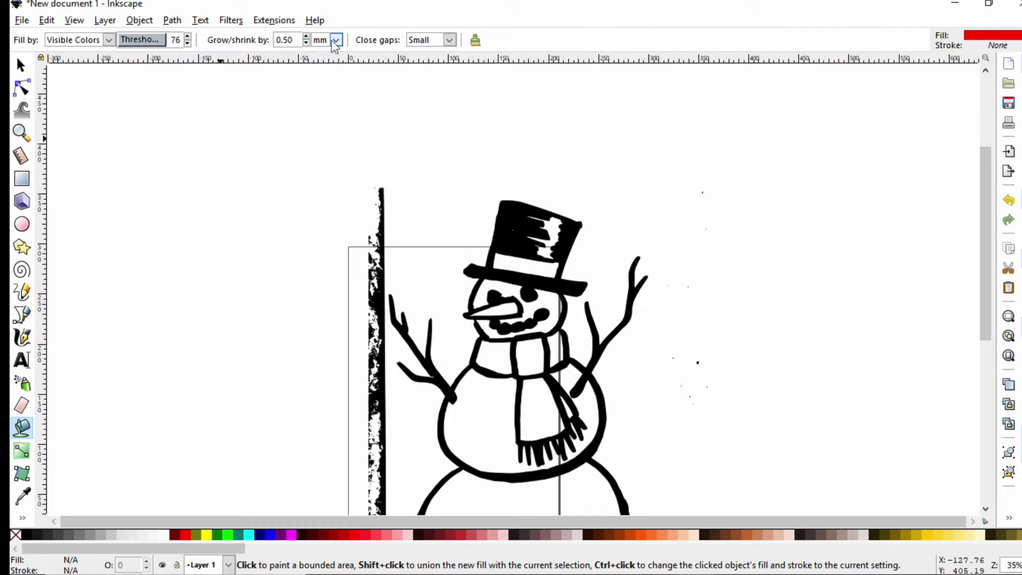
mouse_move(165, 40)
mouse_down()
mouse_move(128, 40)
mouse_move(155, 40)
mouse_up()
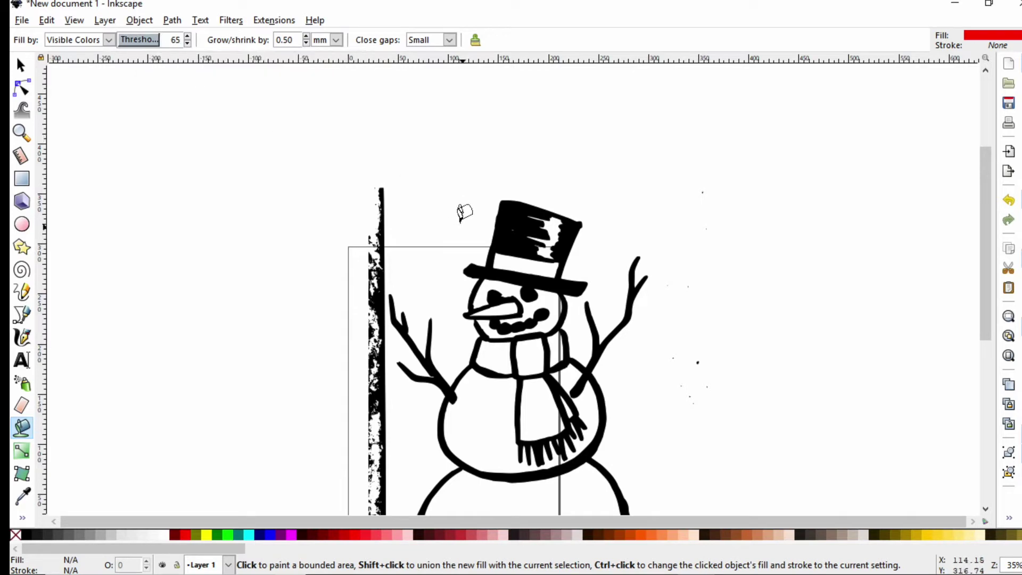
- Fill the snowman red at threshold 7, inspect the hat, then delete the red fill
drag(134, 43, 121, 41)
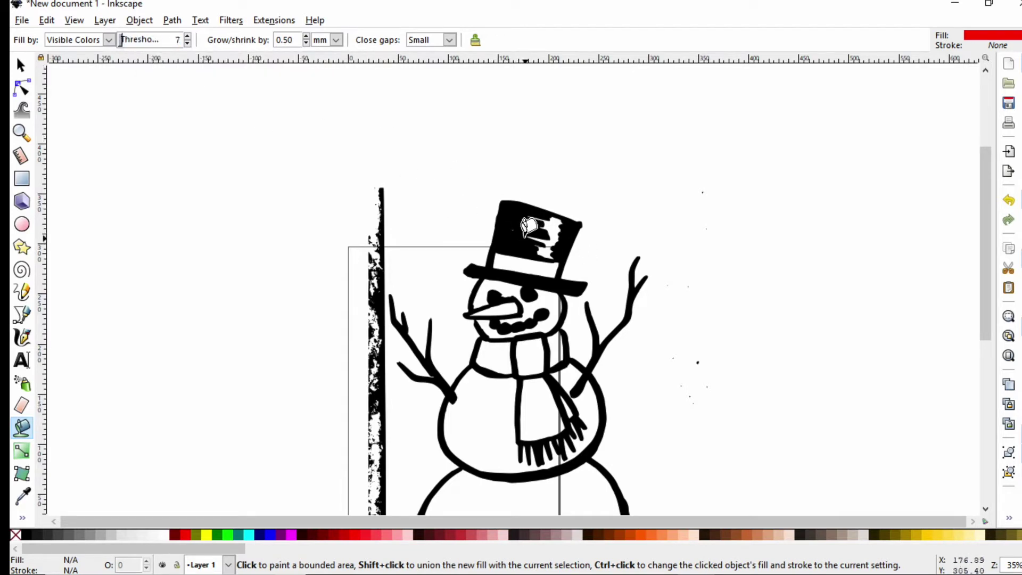
click(526, 230)
click(22, 132)
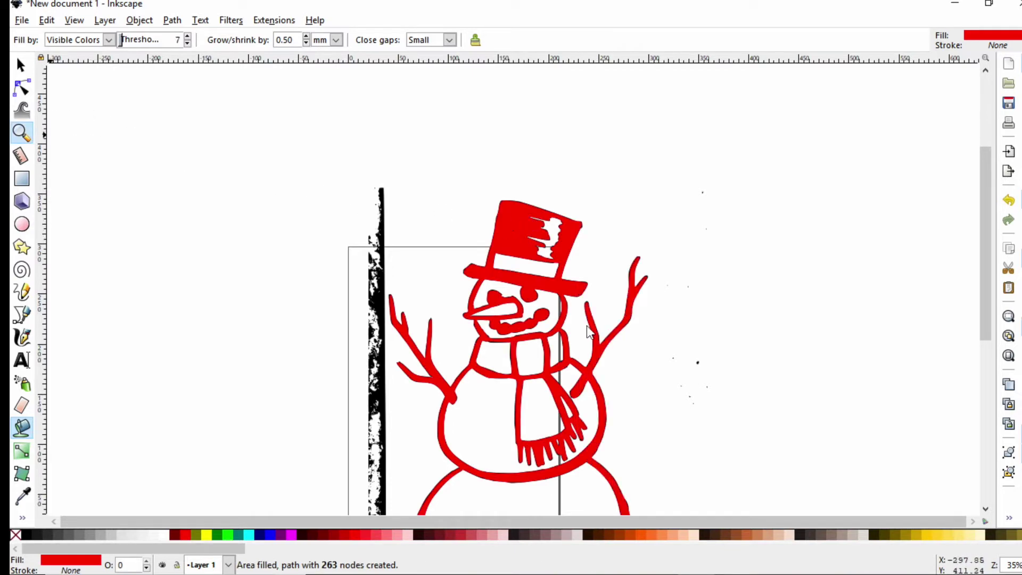
click(539, 285)
click(539, 285)
click(539, 285)
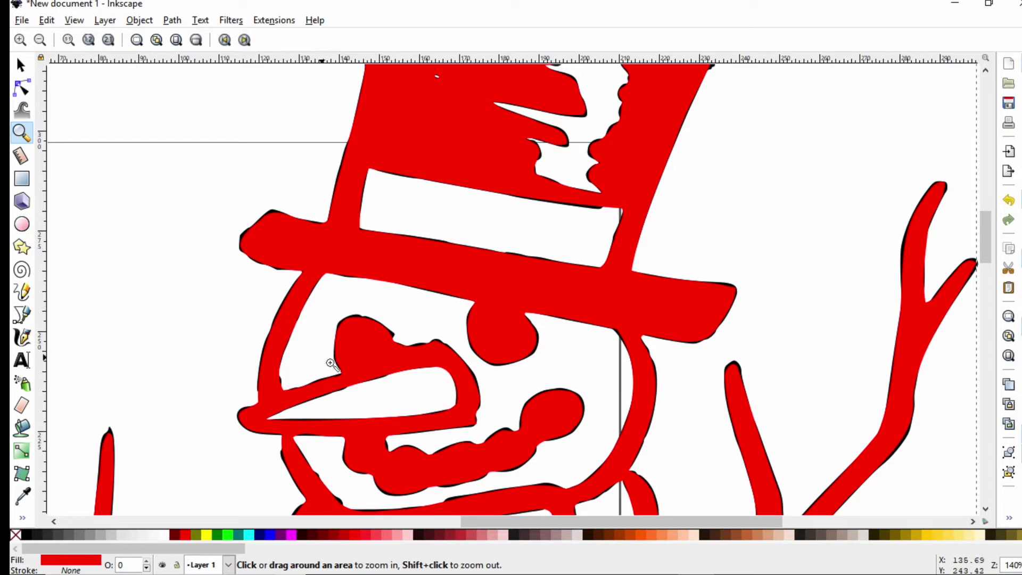
click(21, 66)
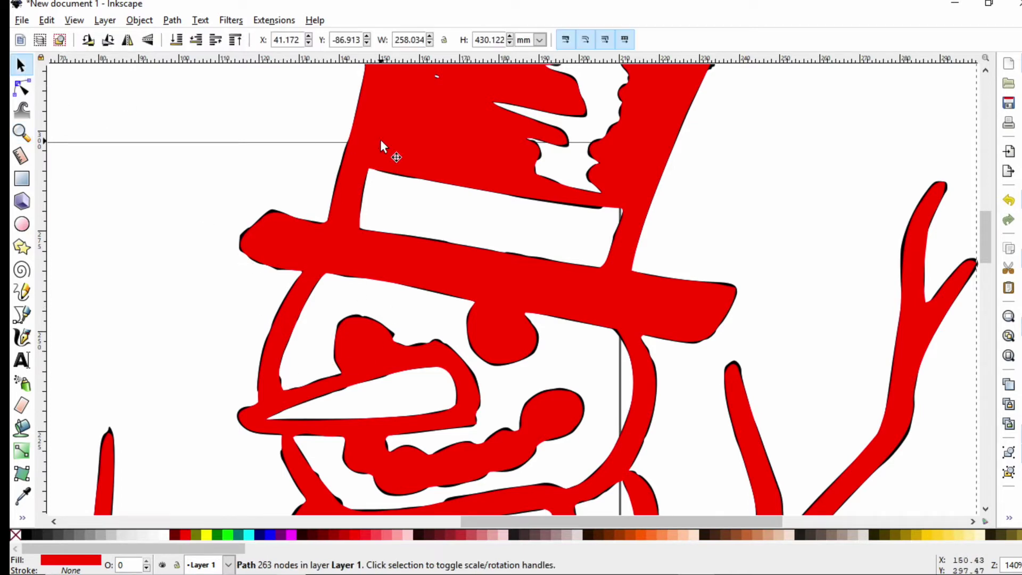
key(Delete)
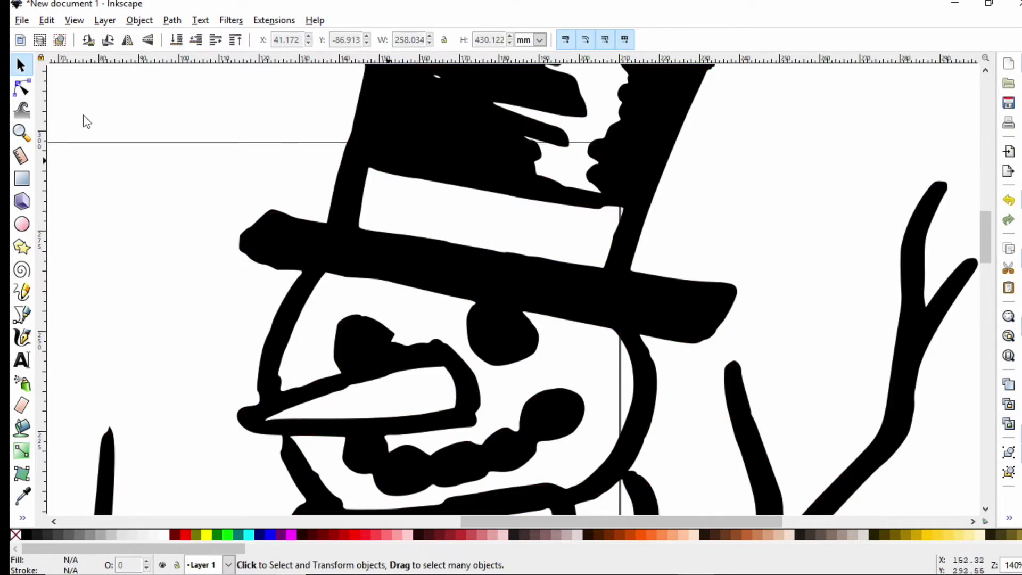
- Fill the whole snowman red at a threshold of about 86 and check the hat's fill
click(21, 132)
click(40, 39)
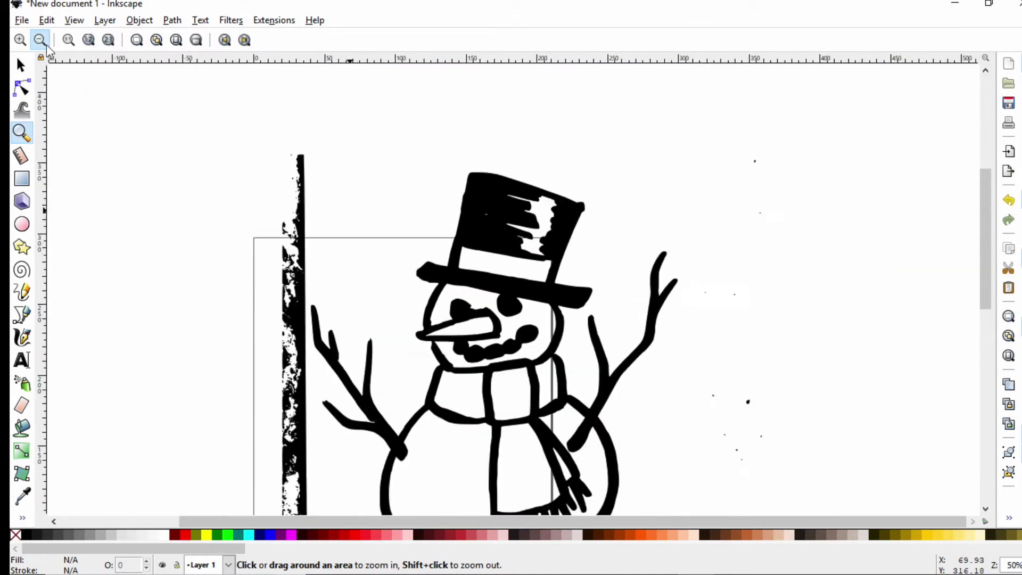
click(39, 39)
click(22, 427)
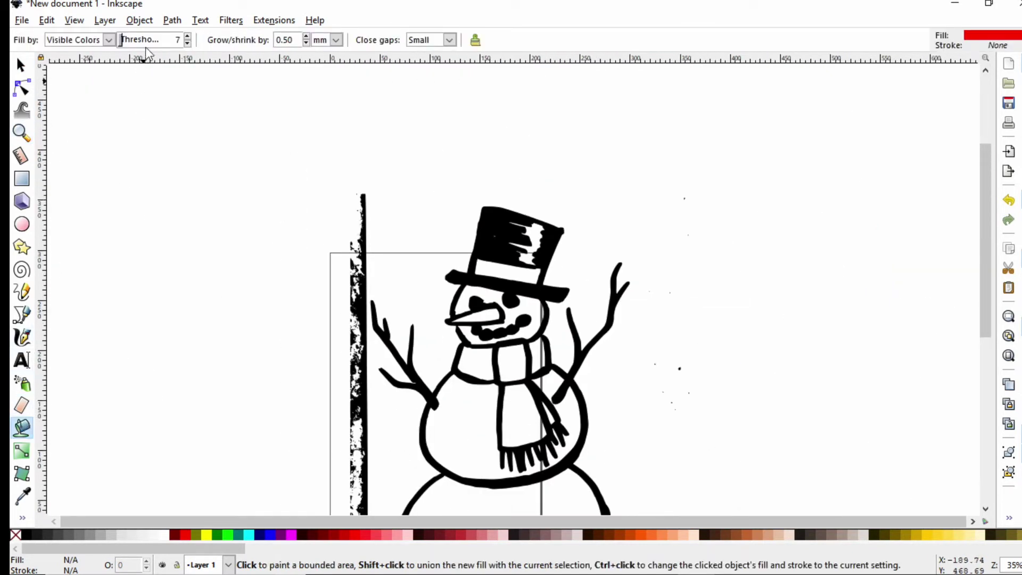
click(169, 43)
click(498, 242)
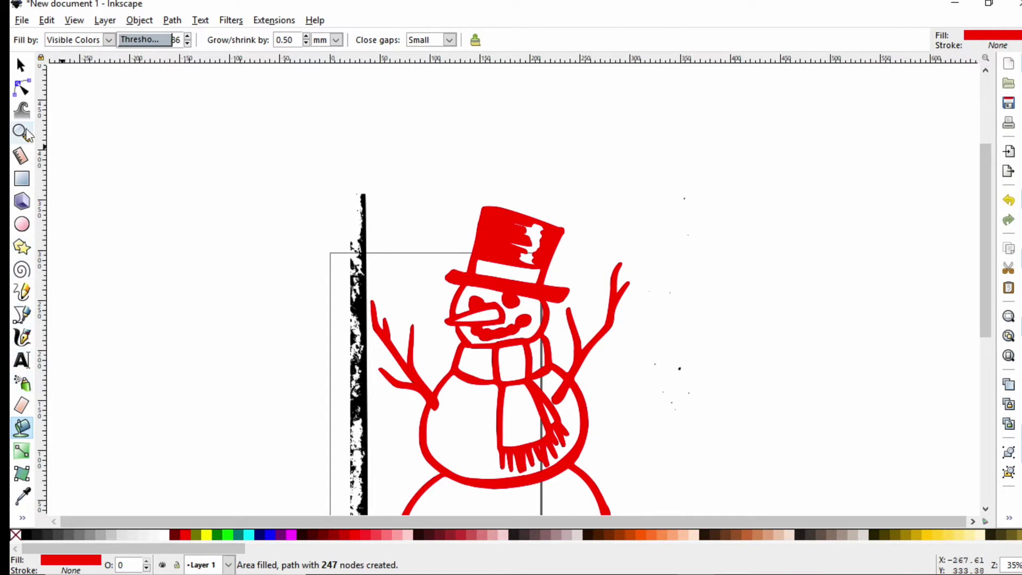
click(22, 132)
click(501, 249)
click(501, 249)
click(500, 250)
click(501, 249)
click(500, 249)
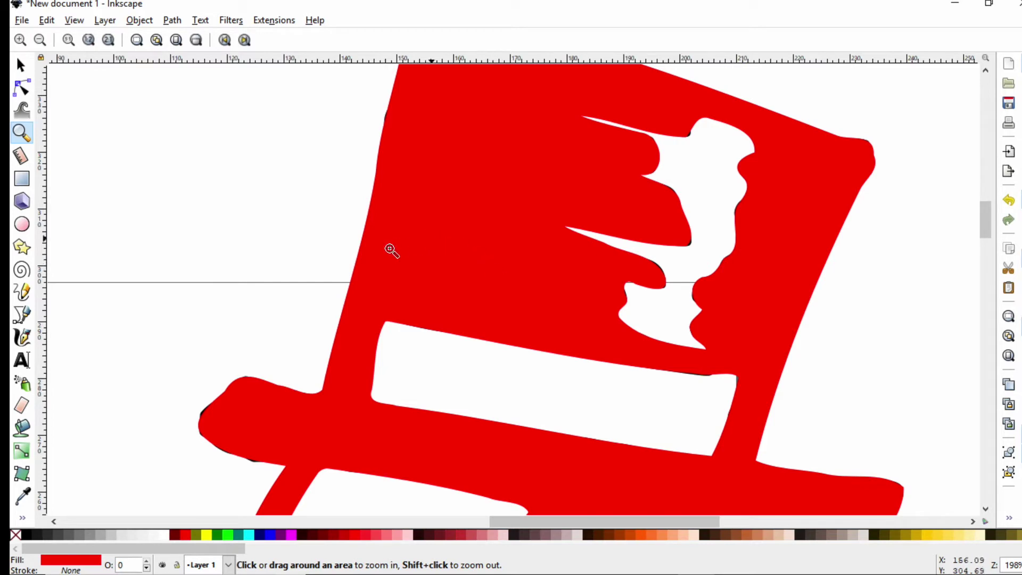
click(40, 40)
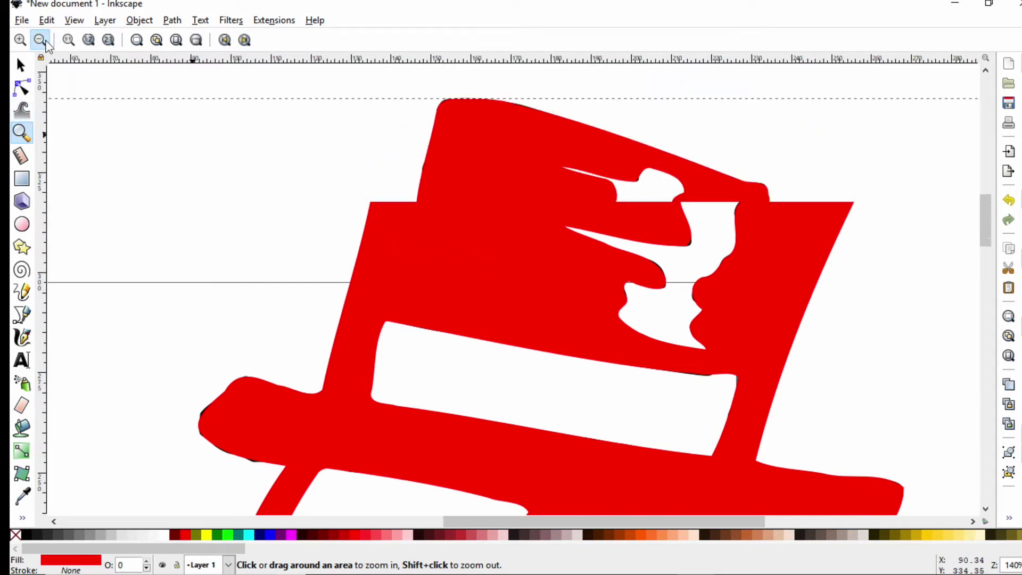
click(40, 40)
click(40, 40)
- Move the red snowman aside and delete the black drawing underneath it
drag(985, 251, 986, 291)
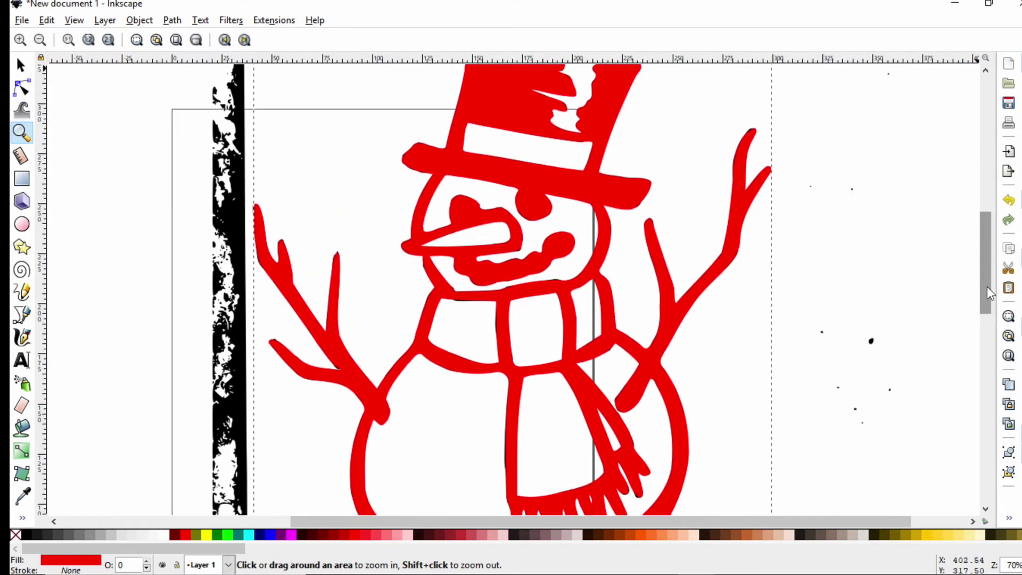
click(20, 64)
click(490, 189)
drag(490, 190, 799, 187)
click(439, 186)
drag(467, 182, 342, 175)
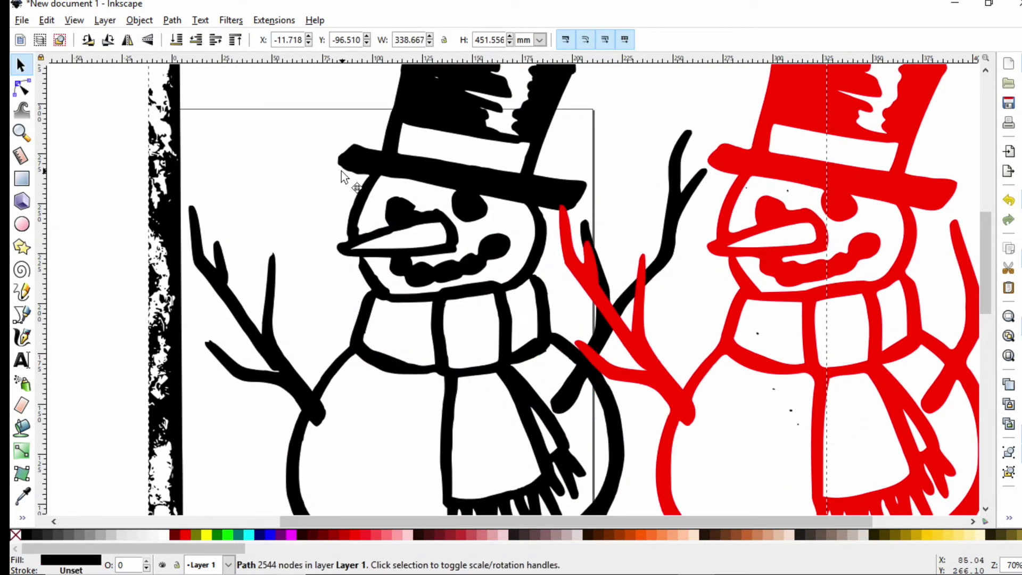
key(Delete)
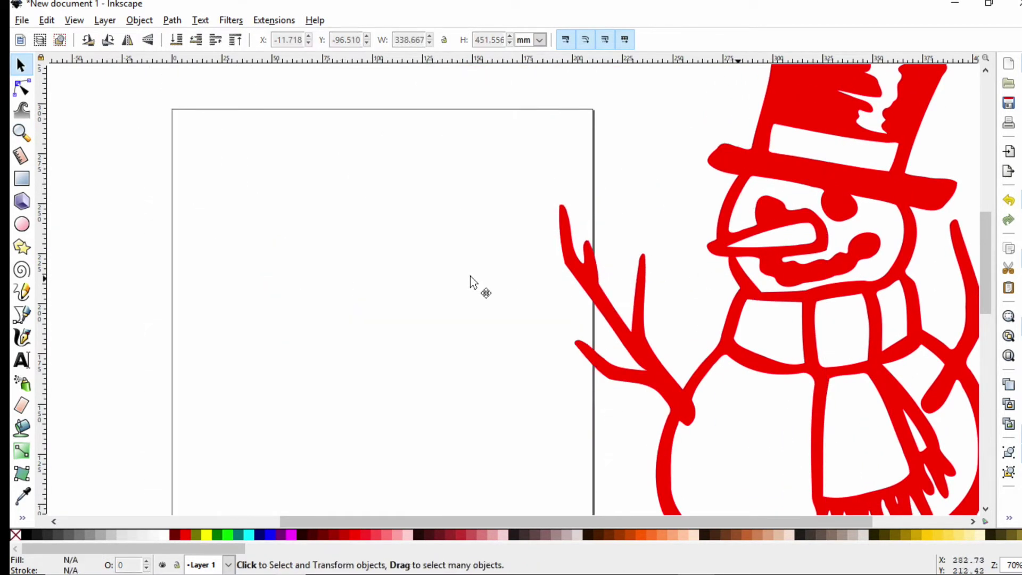
- Bring the red snowman back onto the page, deselect it, and view the whole page
drag(642, 277, 298, 273)
scroll(425, 277, down, 10)
scroll(426, 279, right, 5)
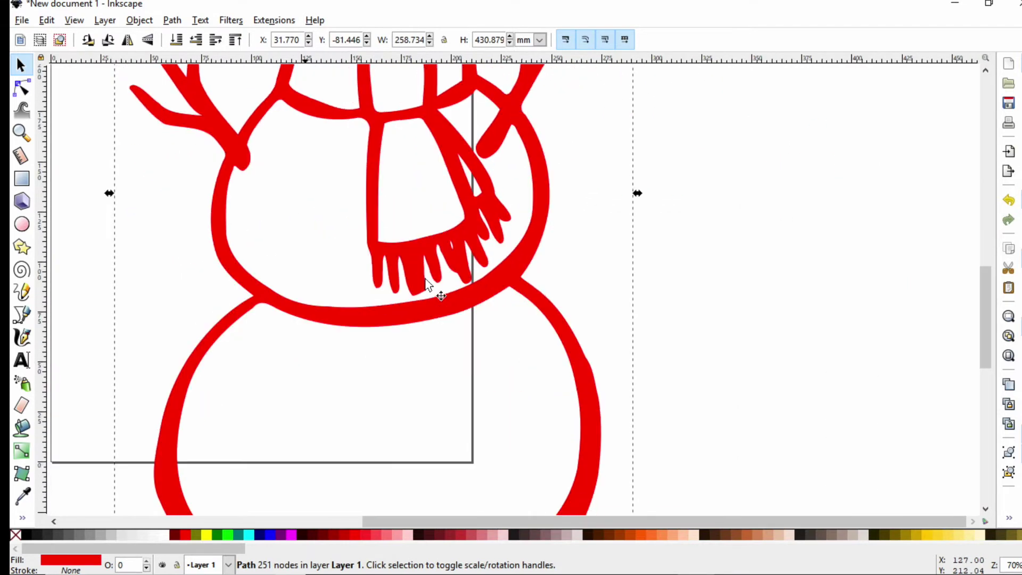
scroll(426, 283, up, 3)
scroll(415, 283, left, 5)
drag(986, 327, 975, 288)
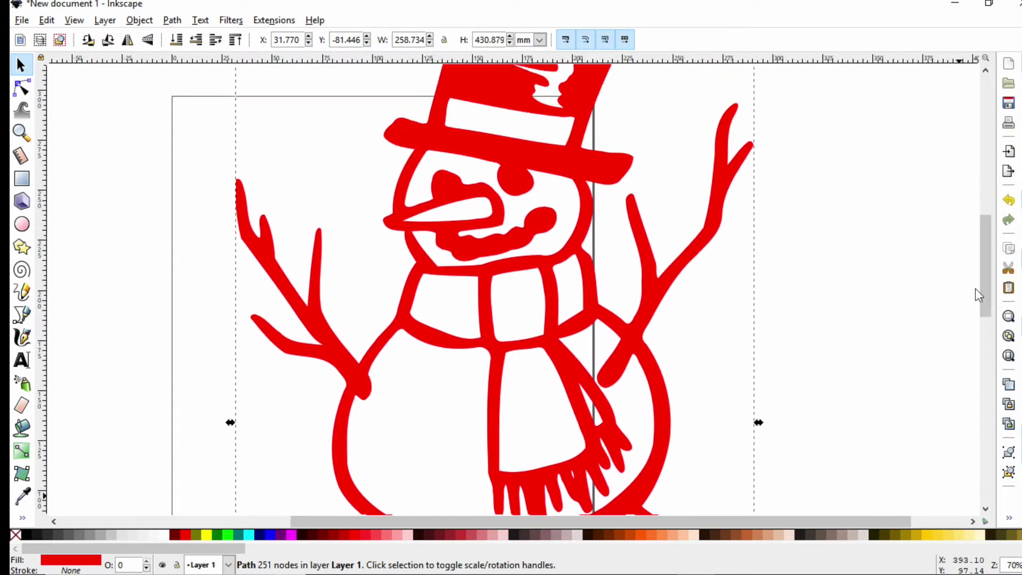
click(789, 322)
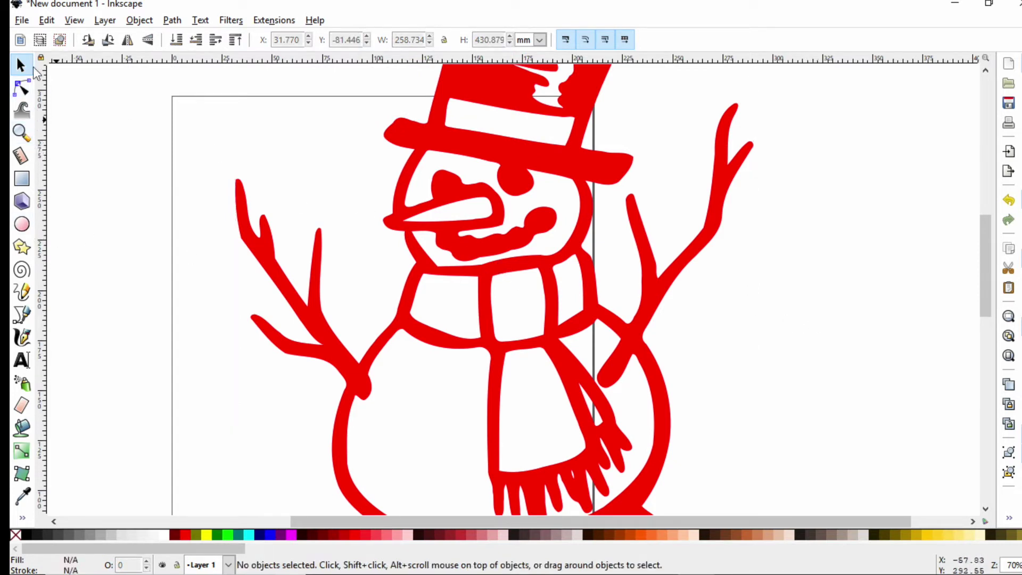
click(22, 132)
click(47, 45)
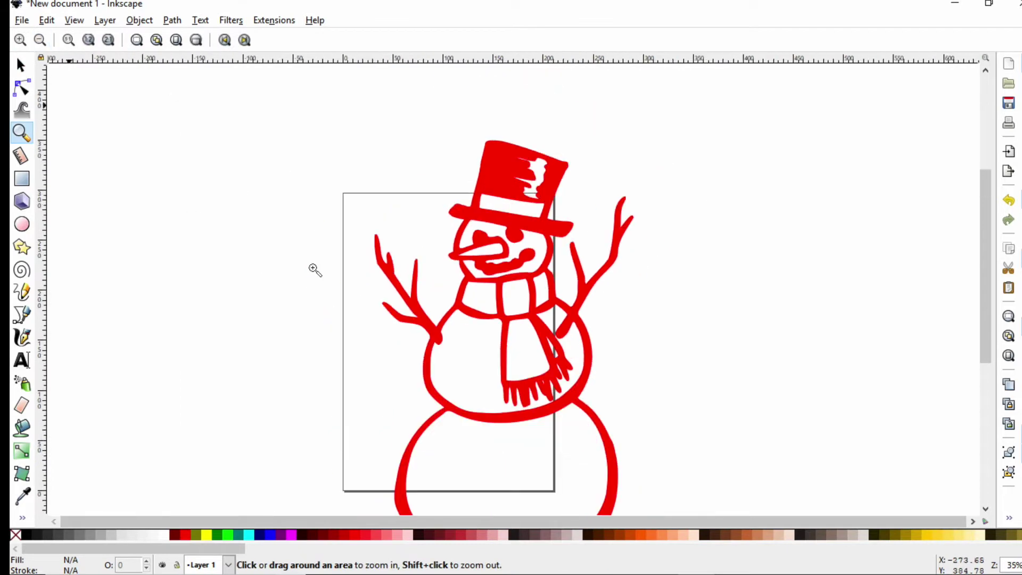
scroll(987, 290, down, 1)
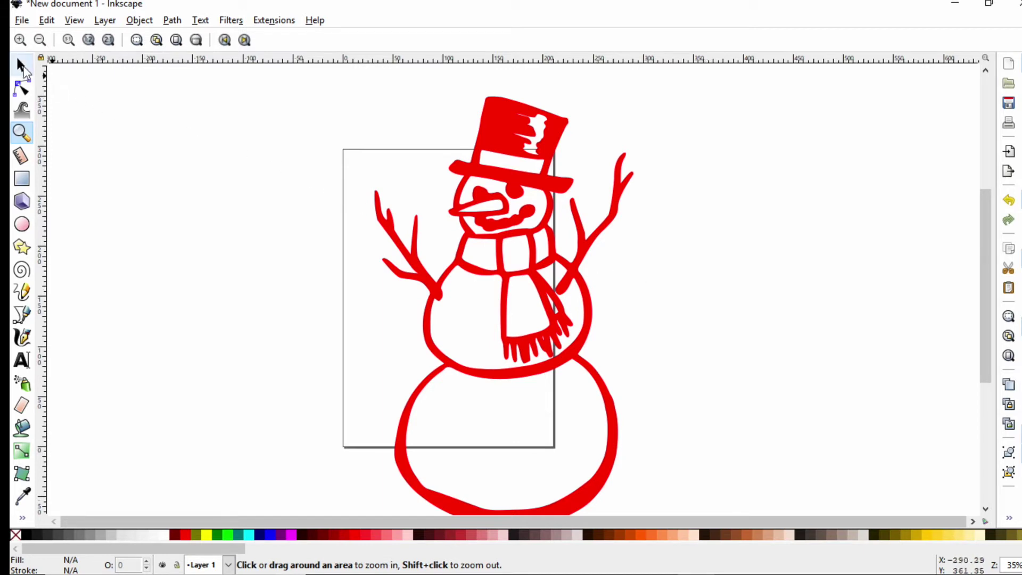
click(22, 65)
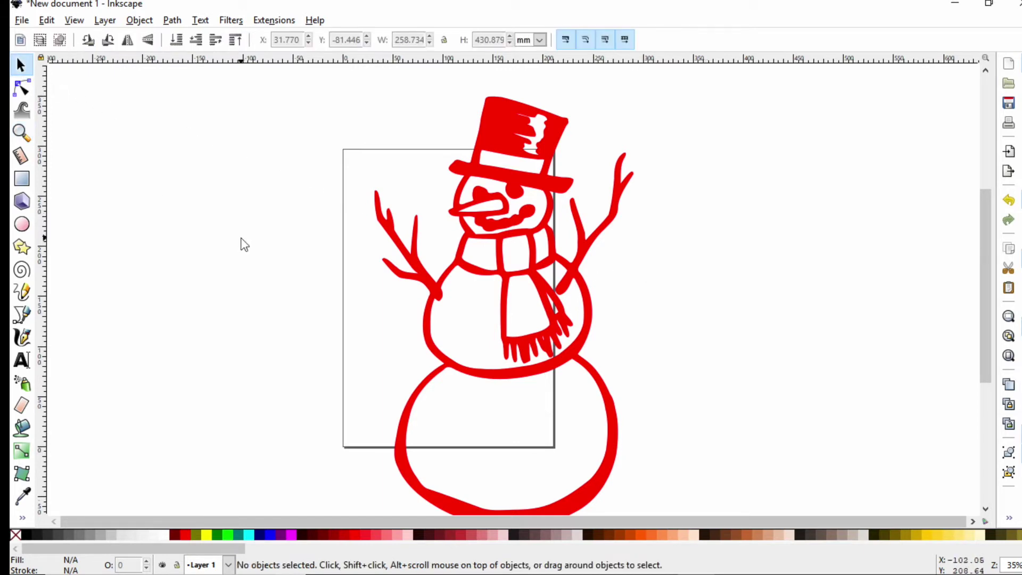
- Lock proportions, set the snowman's height to 90 mm, and move it to the bottom-left corner
drag(408, 279, 382, 271)
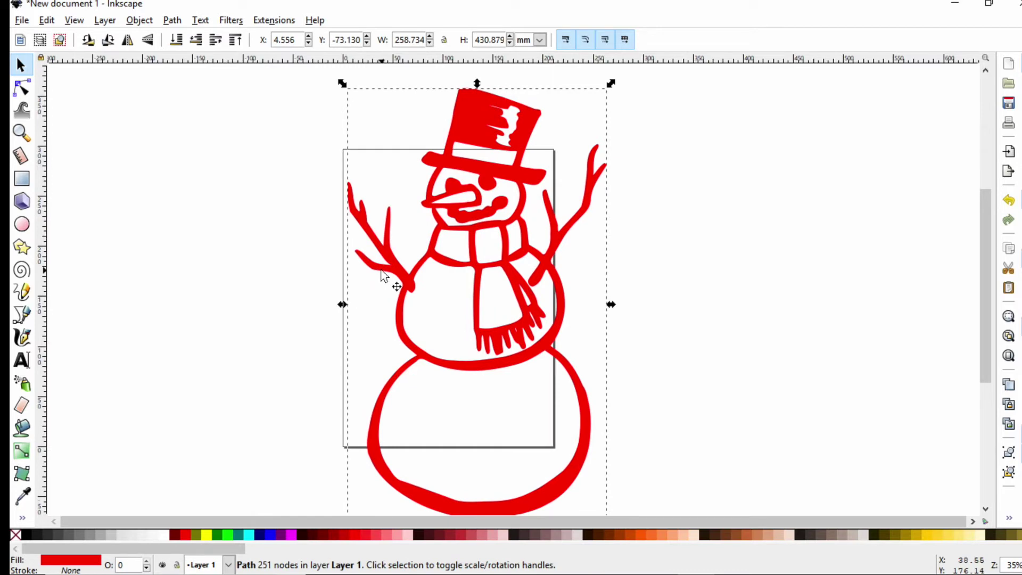
click(446, 41)
double_click(491, 41)
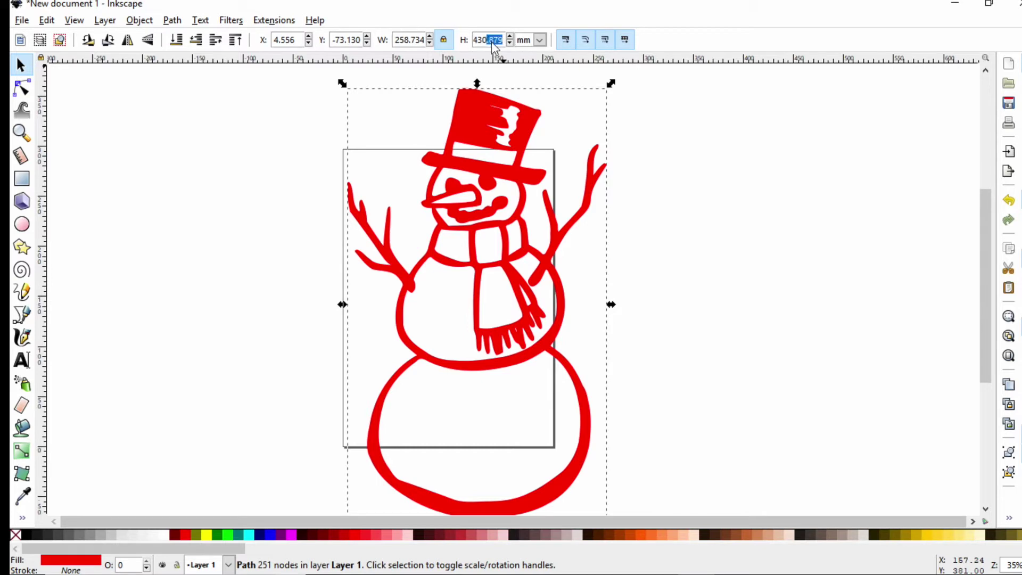
key(ctrl+a)
text(4.)
text(0)
key(Return)
drag(360, 446, 362, 370)
click(180, 253)
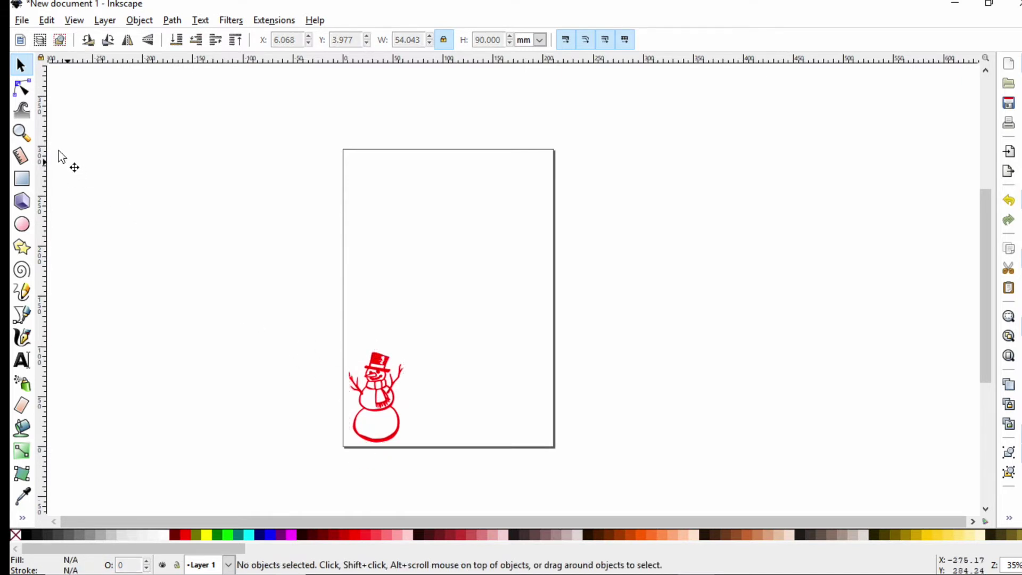
click(21, 132)
drag(334, 344, 434, 452)
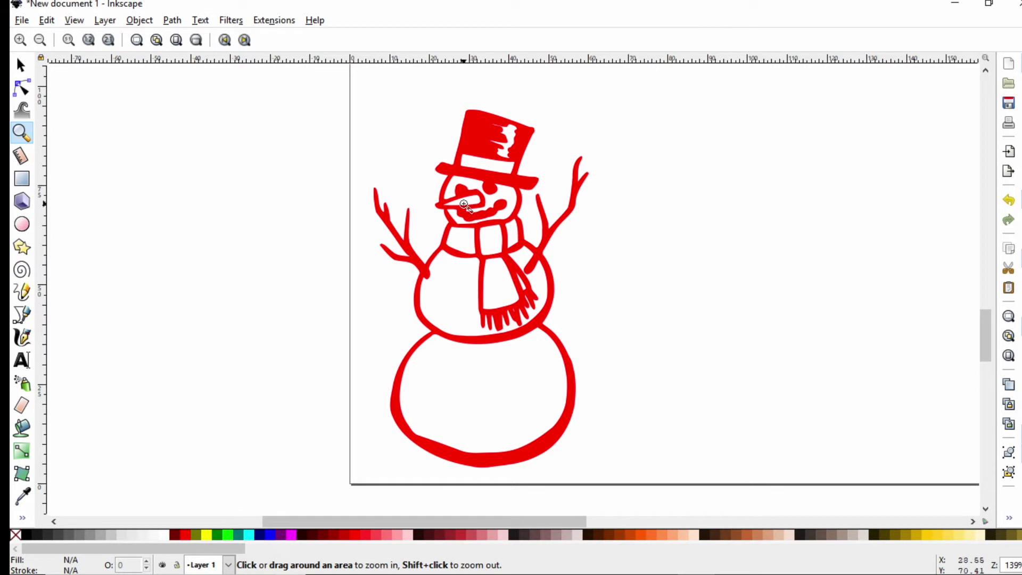
- Draw a red circle left of the snowman and resize it to 0.4 mm wide
click(462, 203)
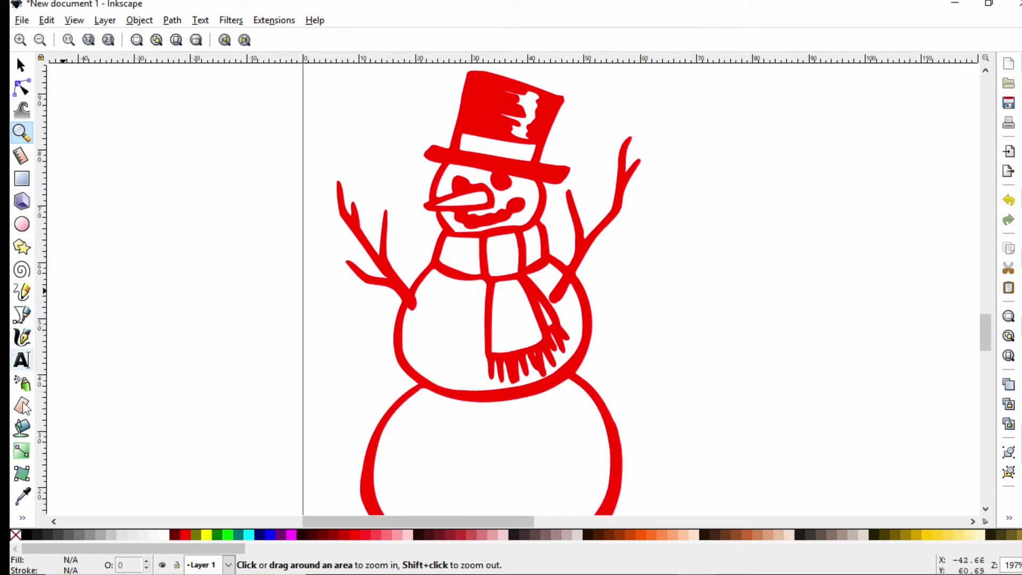
click(22, 223)
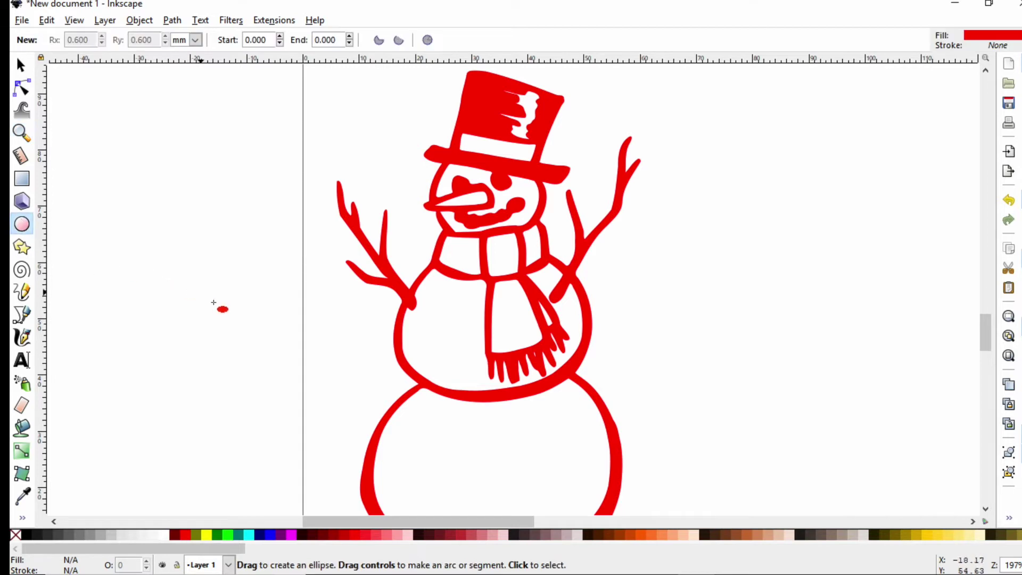
drag(216, 267, 268, 323)
click(21, 65)
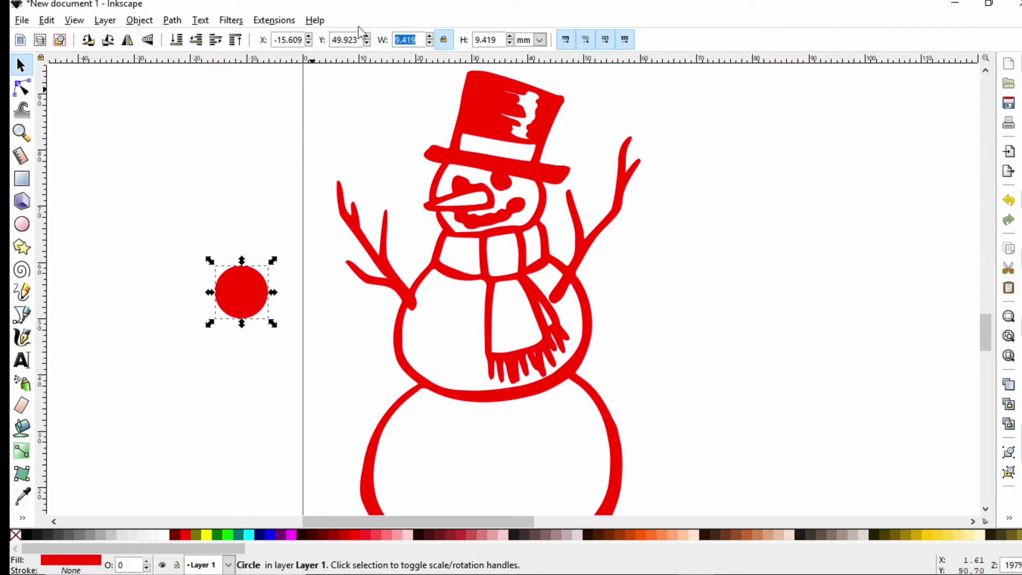
text(0.4)
key(Return)
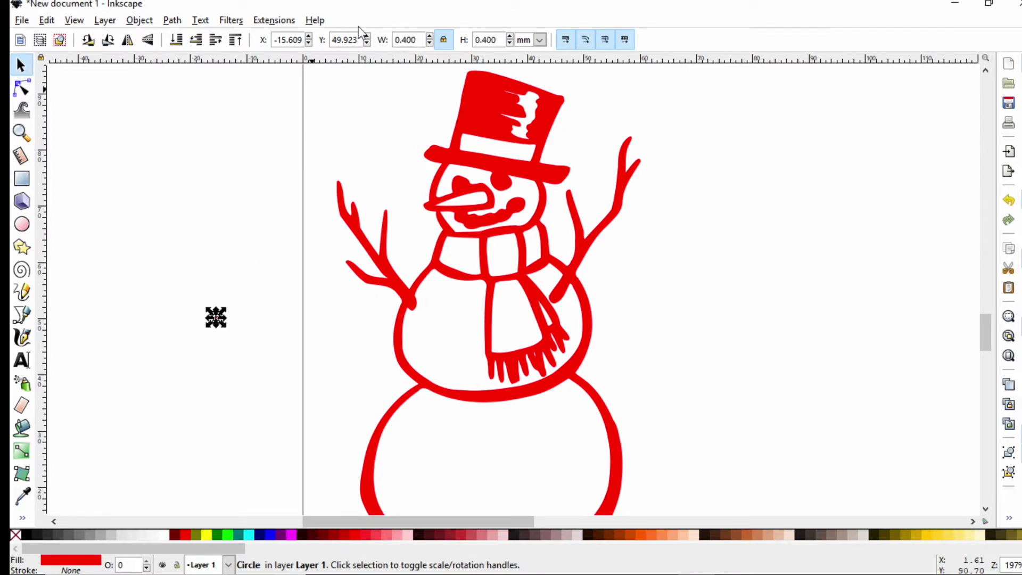
click(20, 133)
- Make the test circle blue and move it onto the snowman's red outline to compare
click(232, 333)
click(233, 332)
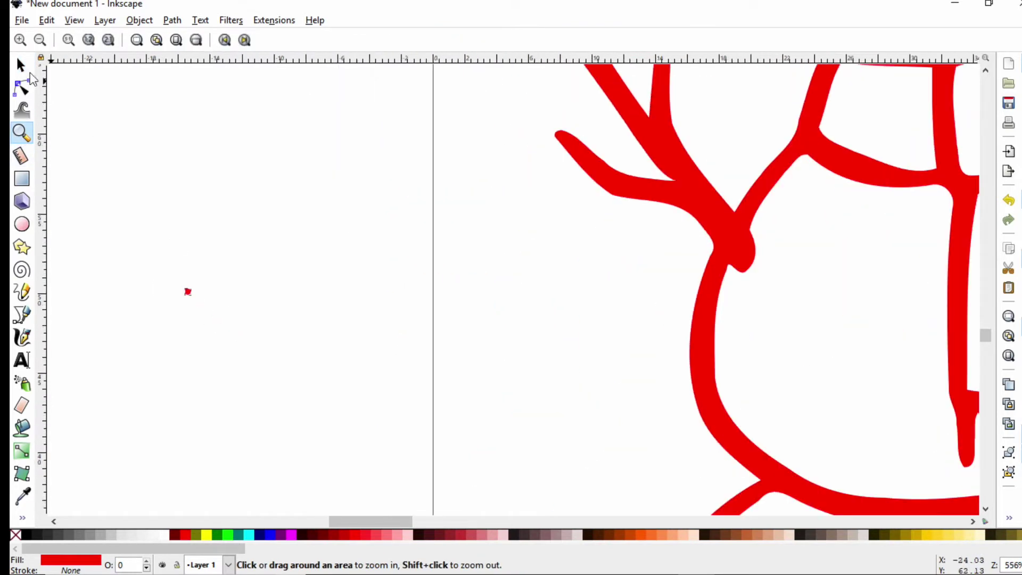
click(21, 64)
click(270, 535)
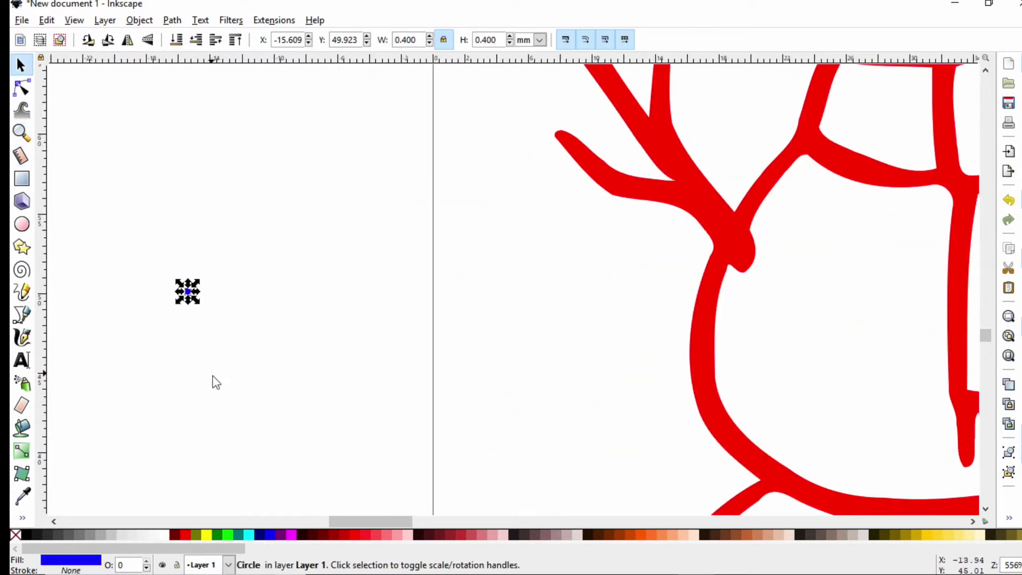
click(182, 307)
drag(186, 294, 806, 167)
click(761, 169)
scroll(806, 161, down, 10)
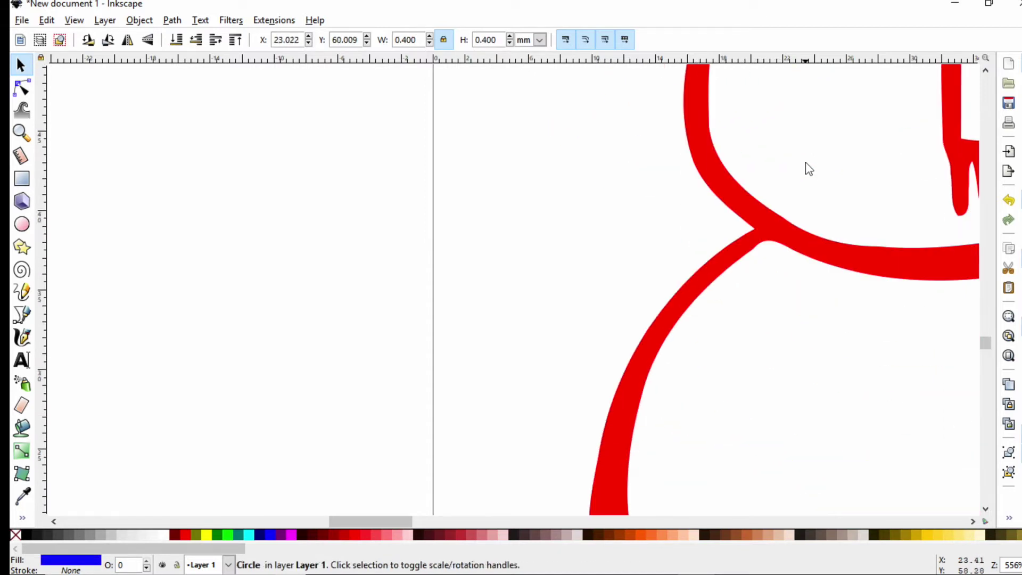
scroll(806, 162, up, 15)
scroll(807, 162, up, 10)
scroll(806, 165, down, 7)
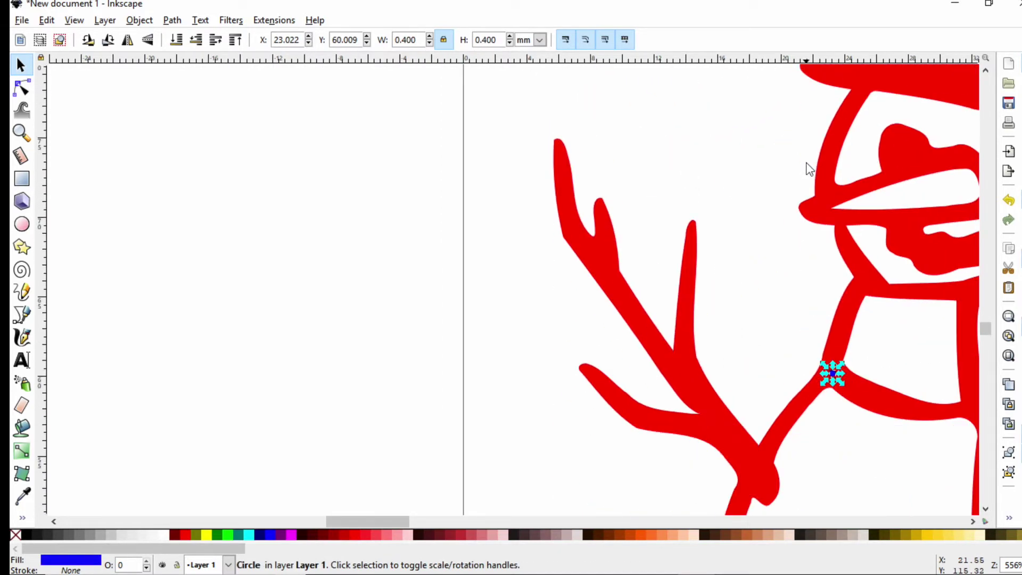
mouse_move(833, 356)
mouse_down()
mouse_move(842, 277)
mouse_move(821, 424)
mouse_move(845, 344)
mouse_move(833, 420)
mouse_move(823, 360)
mouse_up()
click(826, 363)
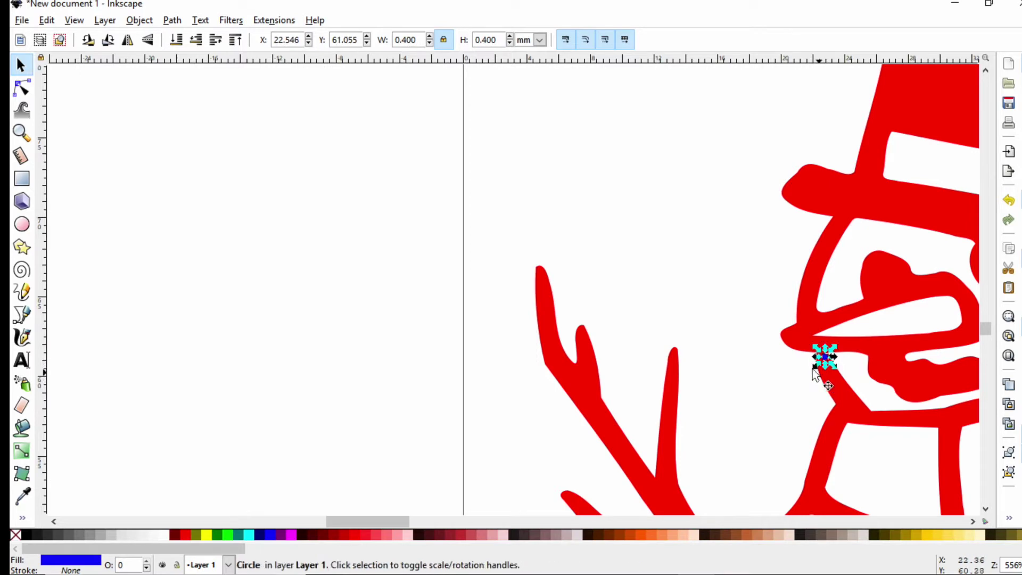
- Move the circle into the blank area left of the nose and enlarge it to 0.8 mm
click(392, 256)
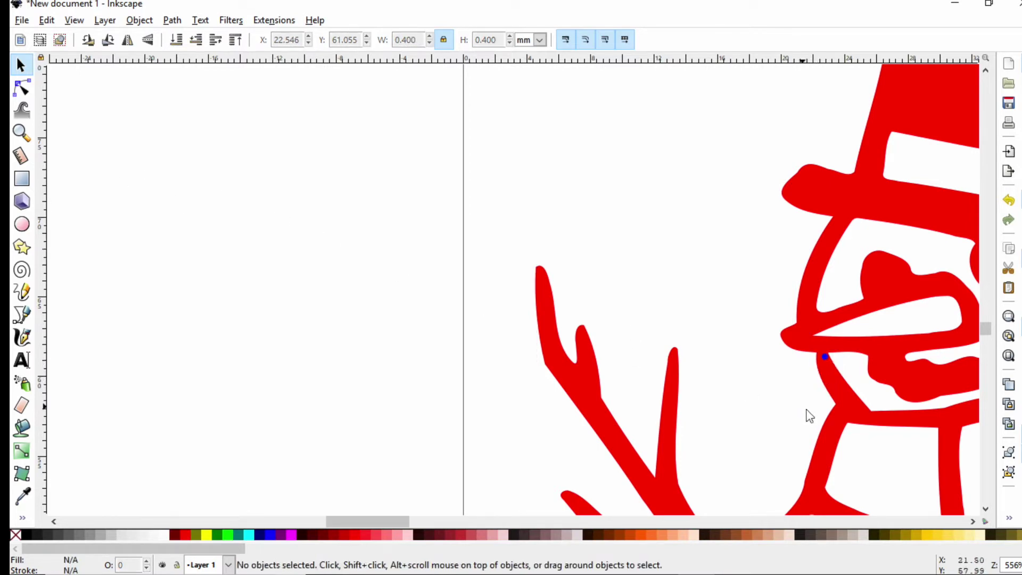
drag(407, 523, 426, 525)
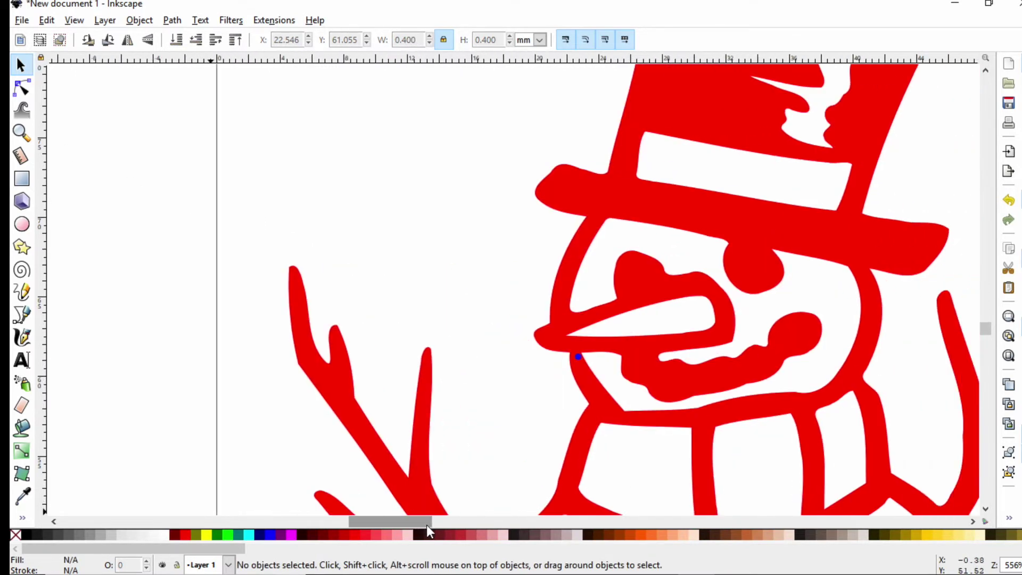
click(578, 357)
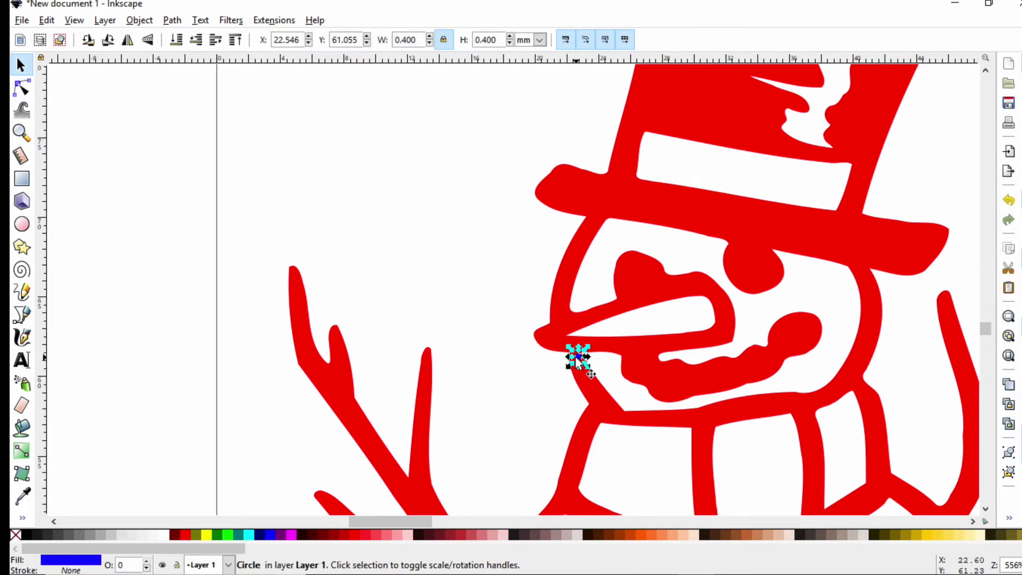
drag(577, 354, 502, 312)
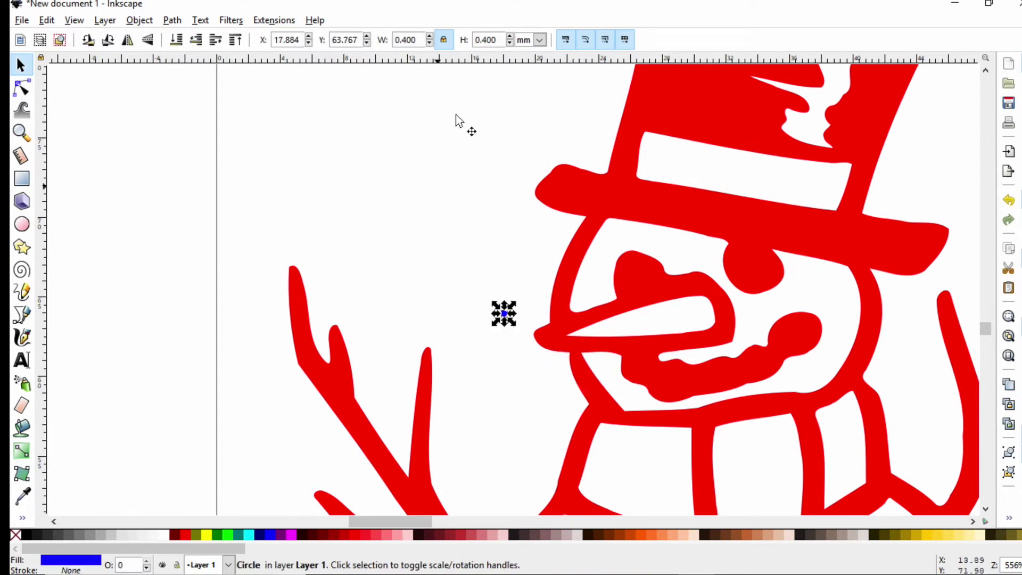
double_click(419, 36)
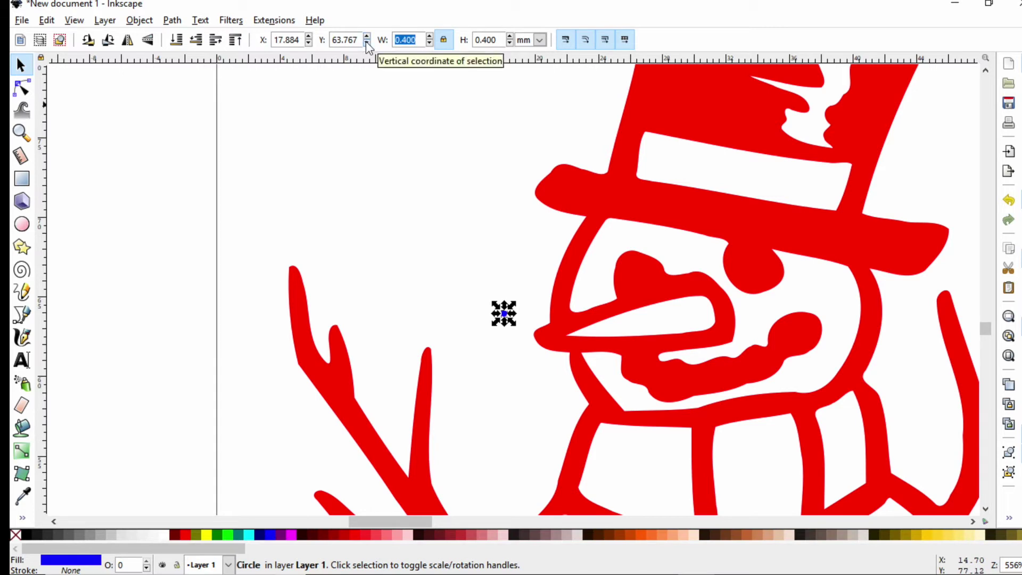
text(0.8)
key(Return)
- Lay the 0.8 mm circle on the outline to compare, then delete it
click(509, 326)
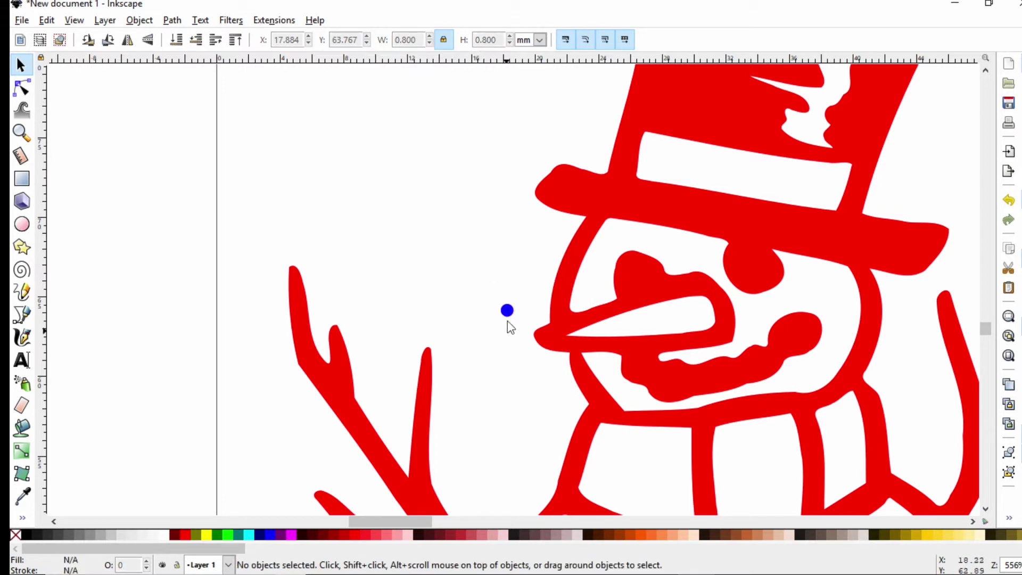
drag(507, 311, 482, 346)
click(512, 390)
click(475, 334)
key(Delete)
click(22, 133)
- Fill the snowman's outline with the Paint Bucket to create a new blue path
click(40, 39)
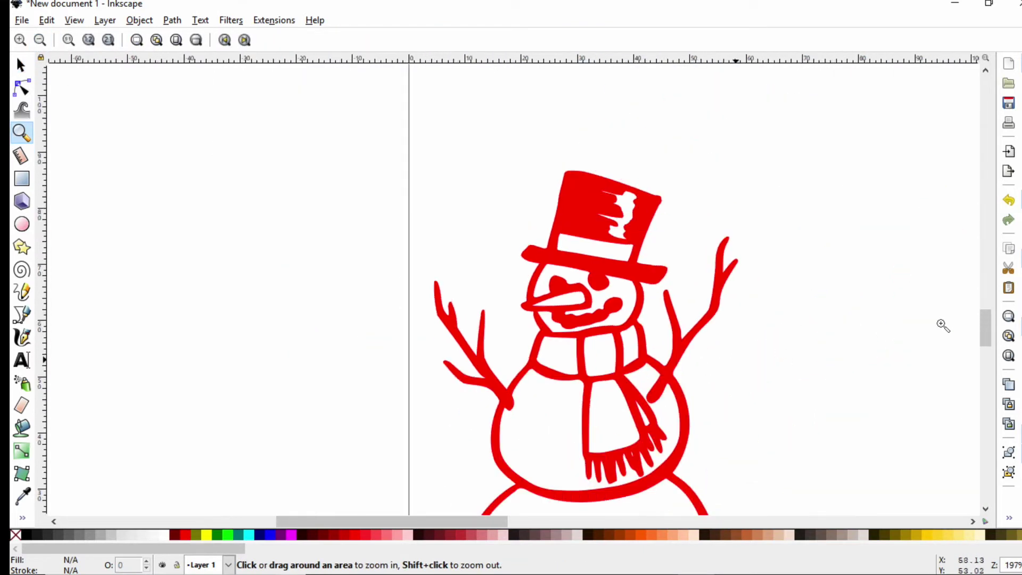
scroll(988, 339, down, 5)
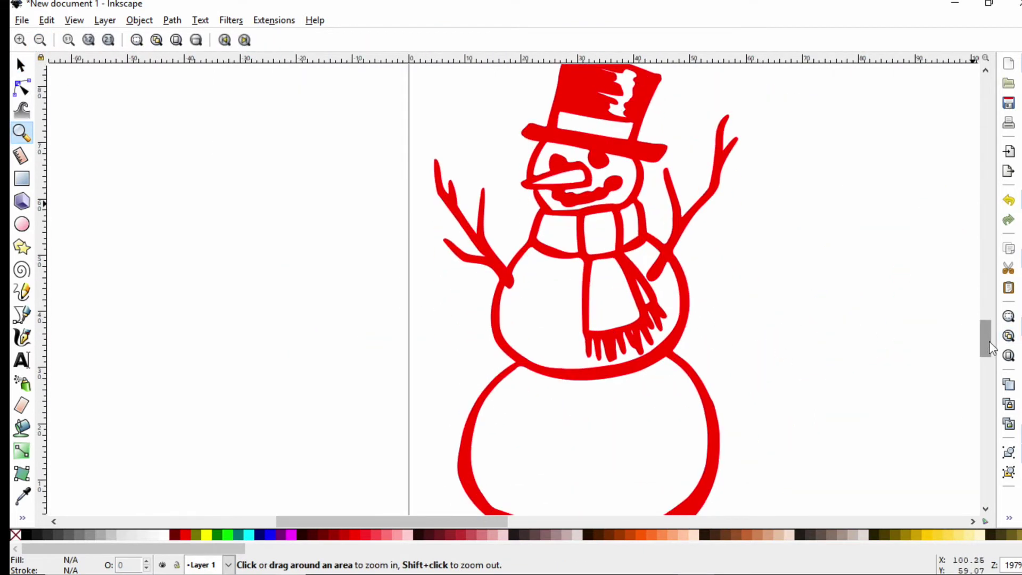
click(22, 429)
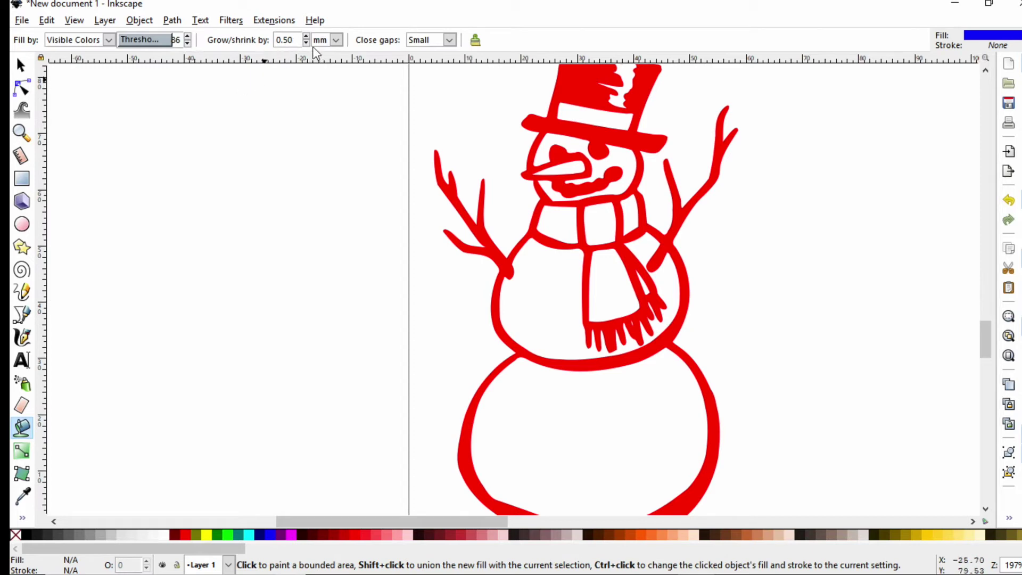
click(565, 122)
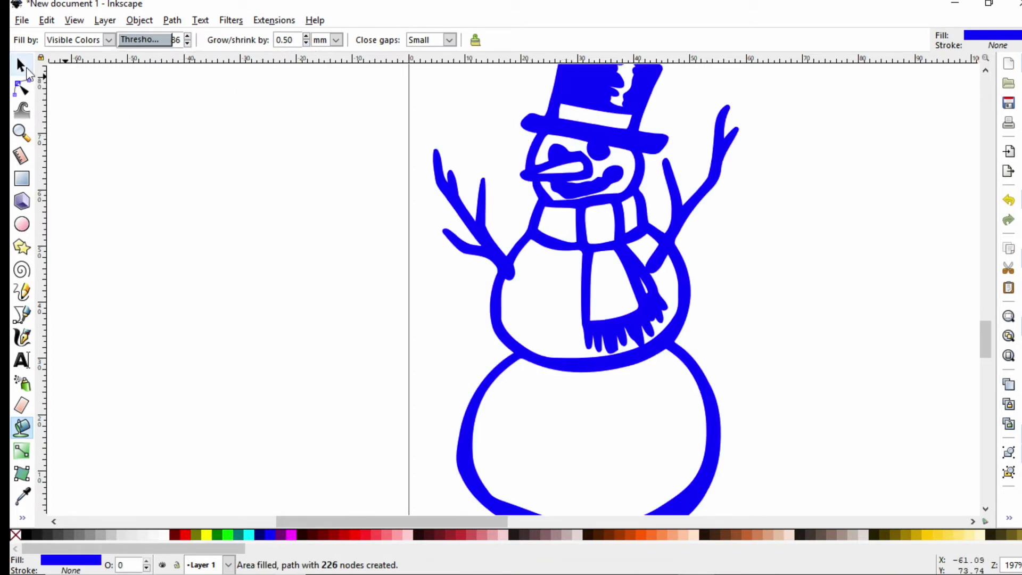
click(21, 65)
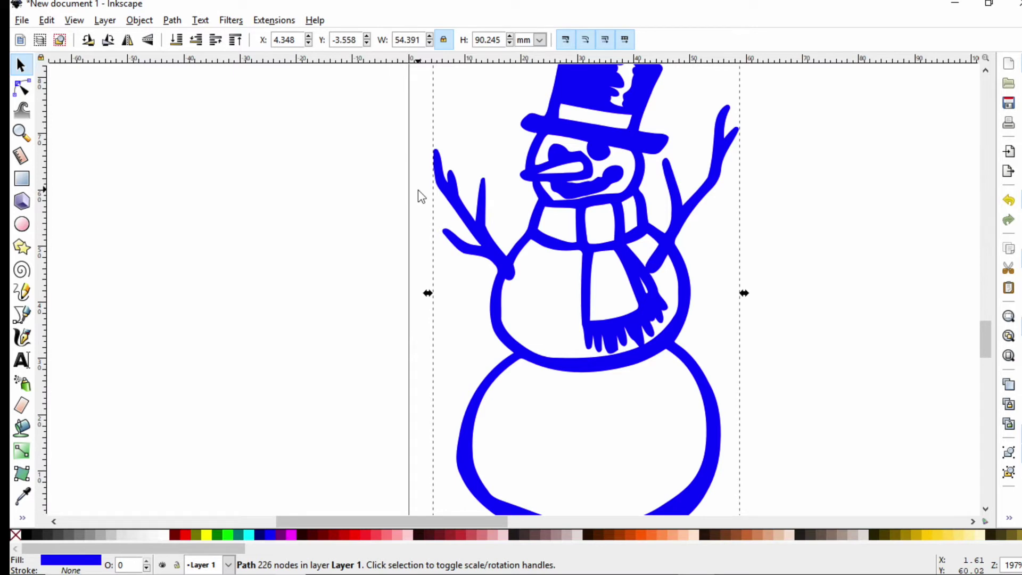
- Send the blue path to the back, drag the red original aside, and nudge the blue snowman up
key(End)
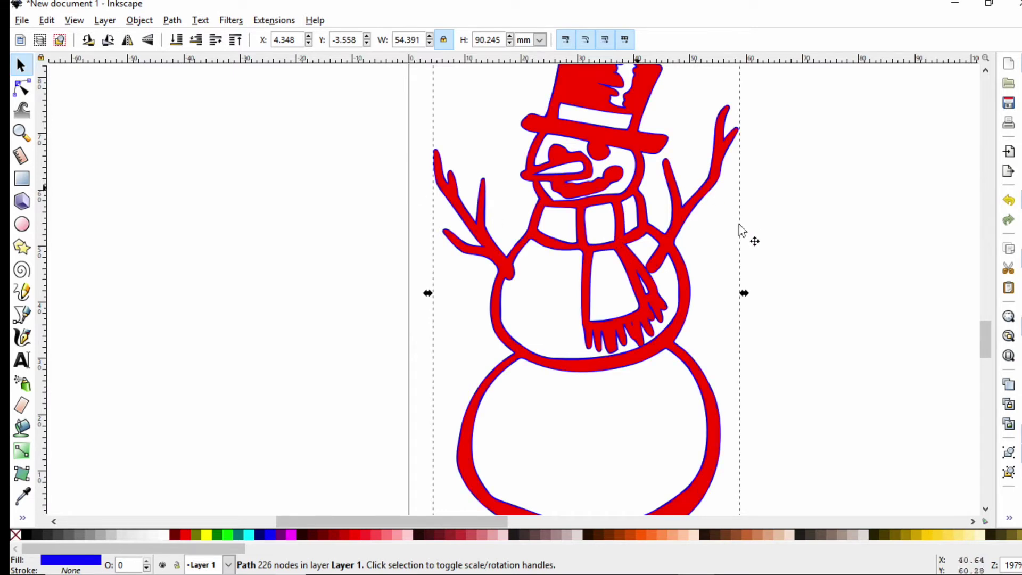
click(765, 235)
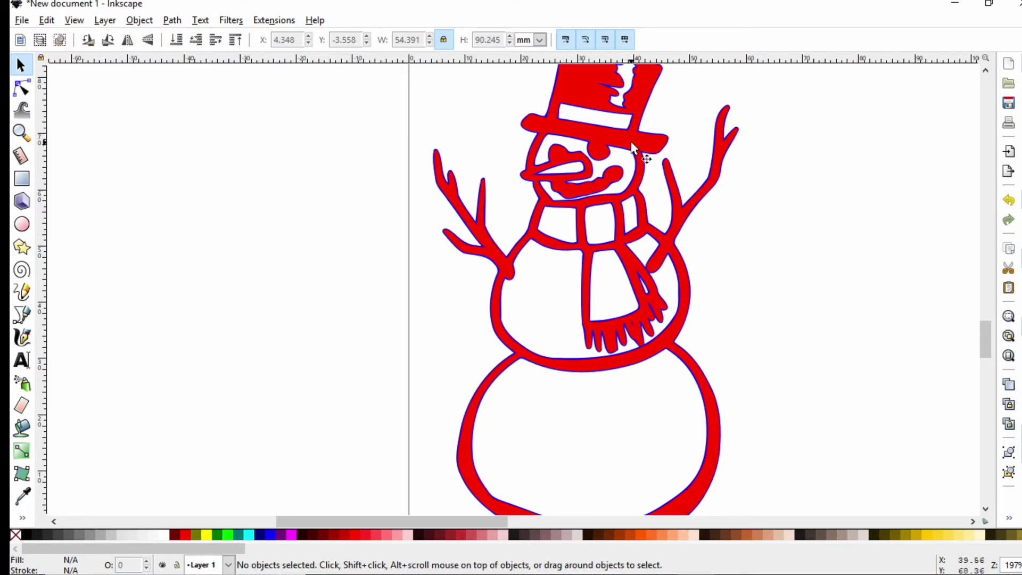
drag(629, 144, 423, 165)
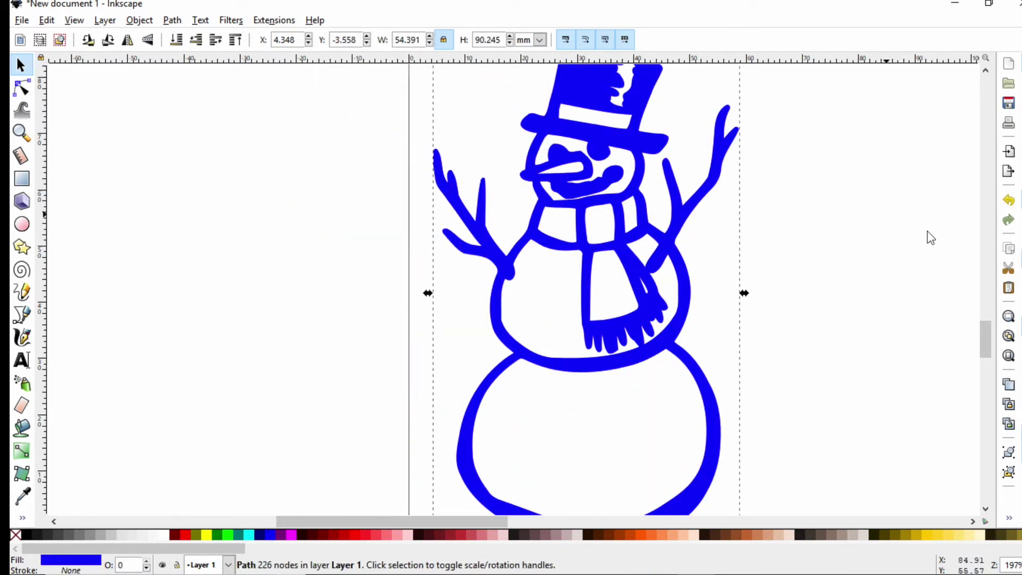
scroll(982, 331, down, 5)
scroll(984, 336, up, 9)
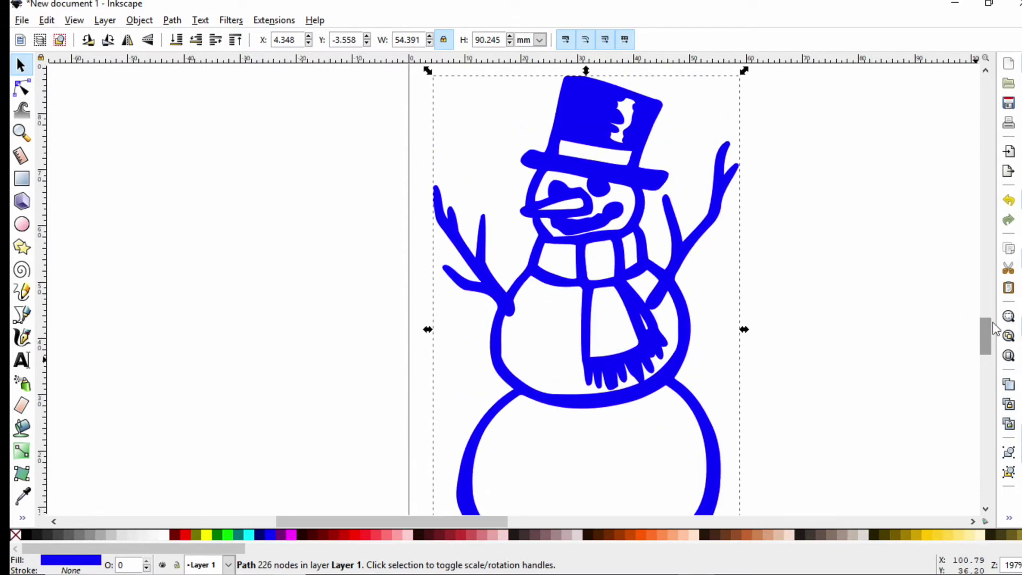
drag(629, 181, 641, 129)
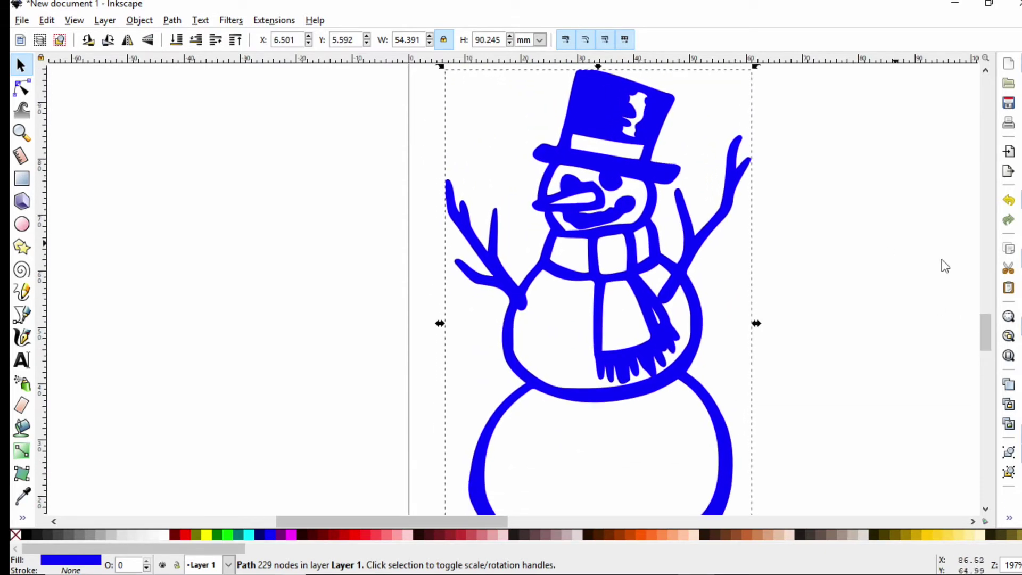
scroll(988, 340, down, 3)
click(261, 103)
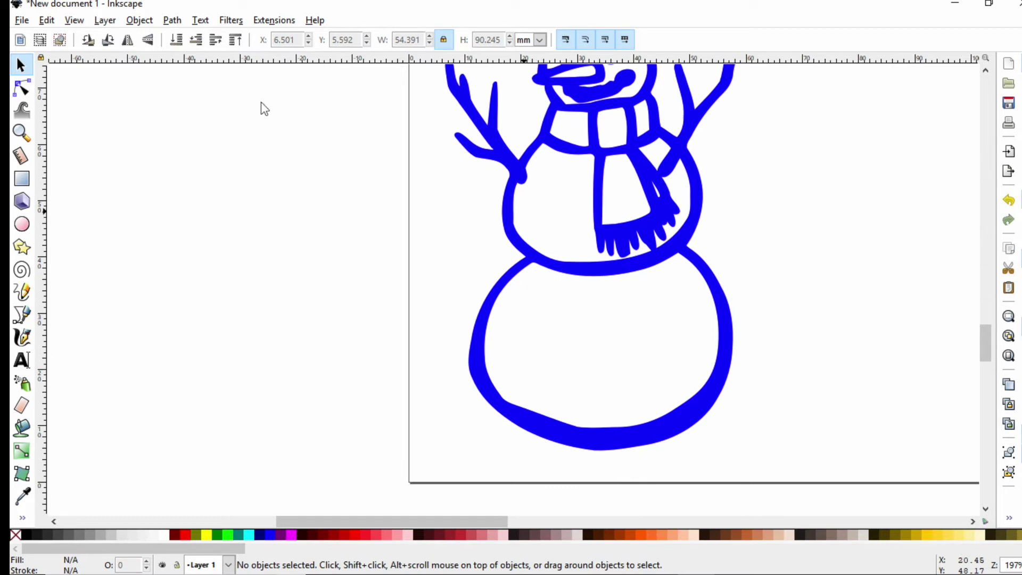
click(25, 21)
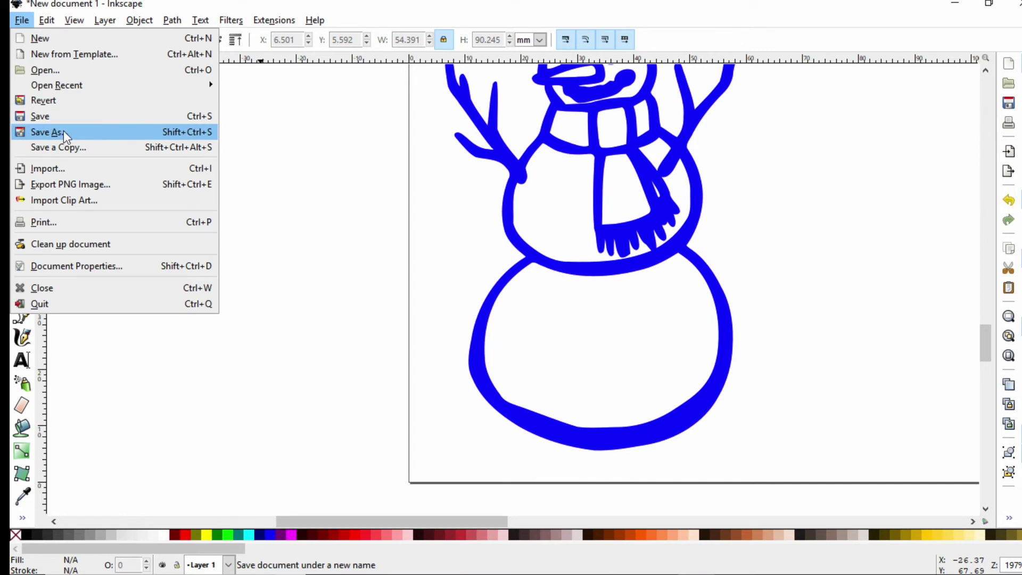
- Save the blue snowman drawing as the Inkscape SVG file snow.svg
click(326, 150)
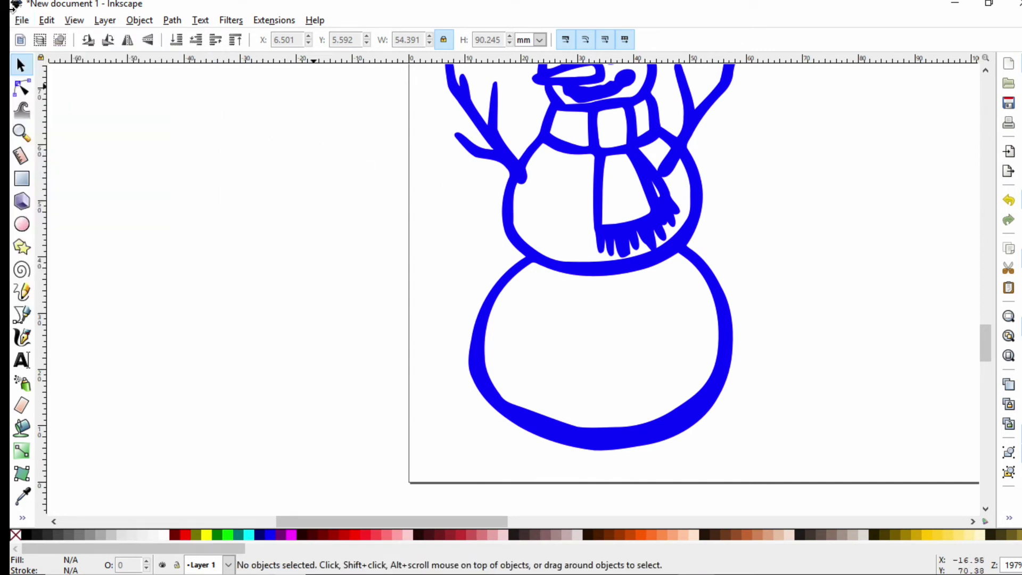
click(21, 19)
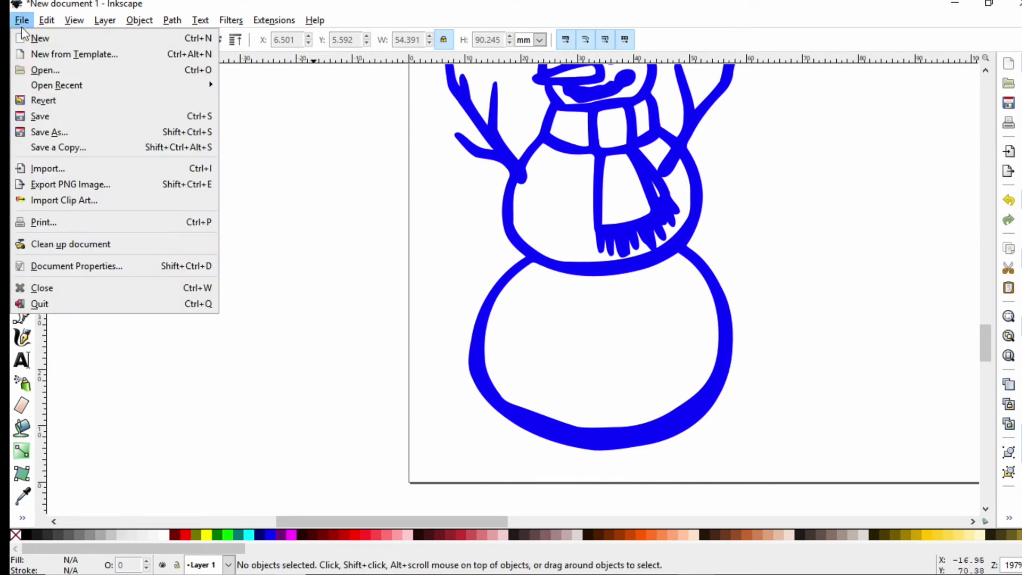
click(54, 132)
text(snow)
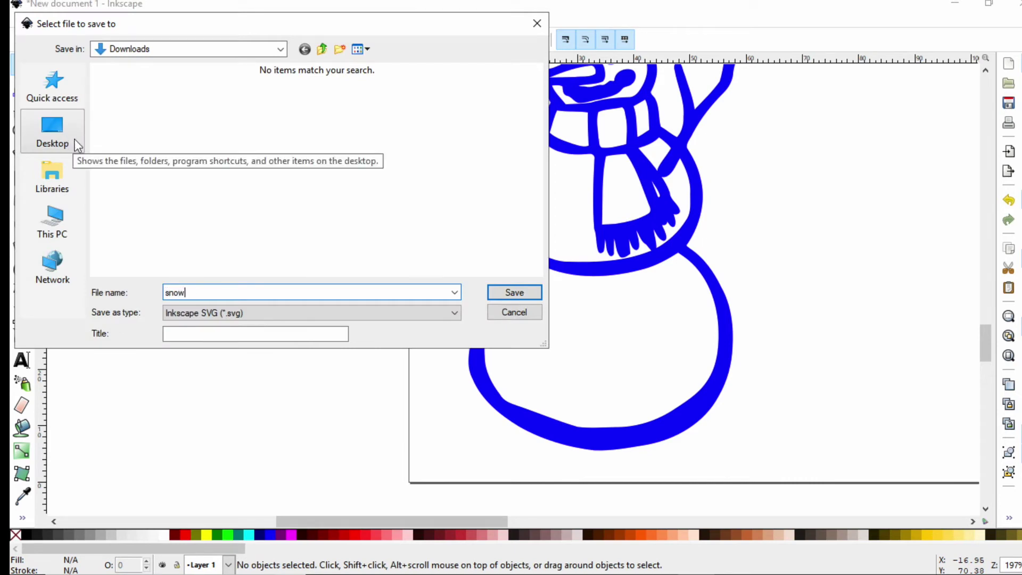
key(Return)
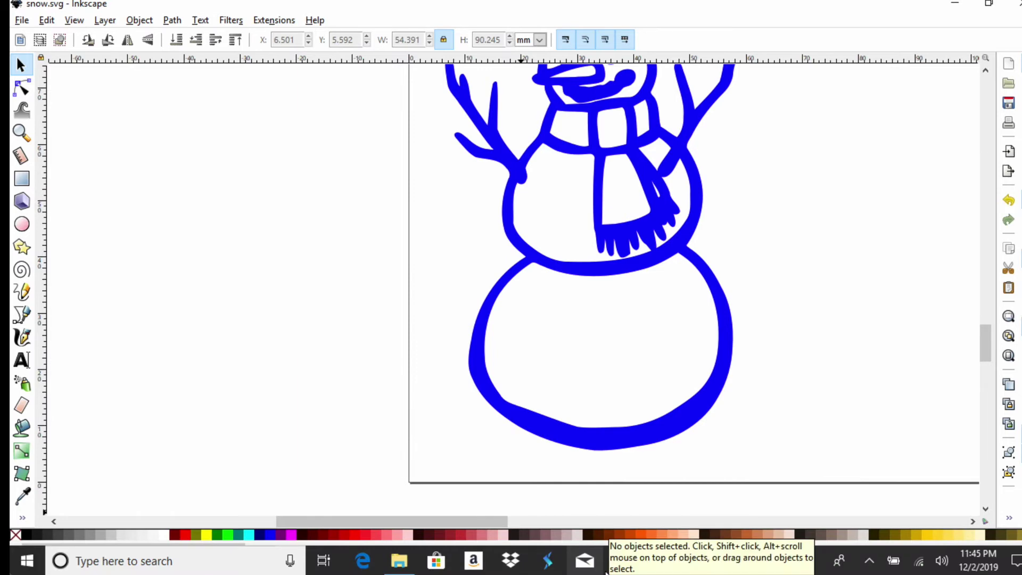
- Import snow.svg from Downloads into the Tinkercad snowmanOrnament design
click(613, 556)
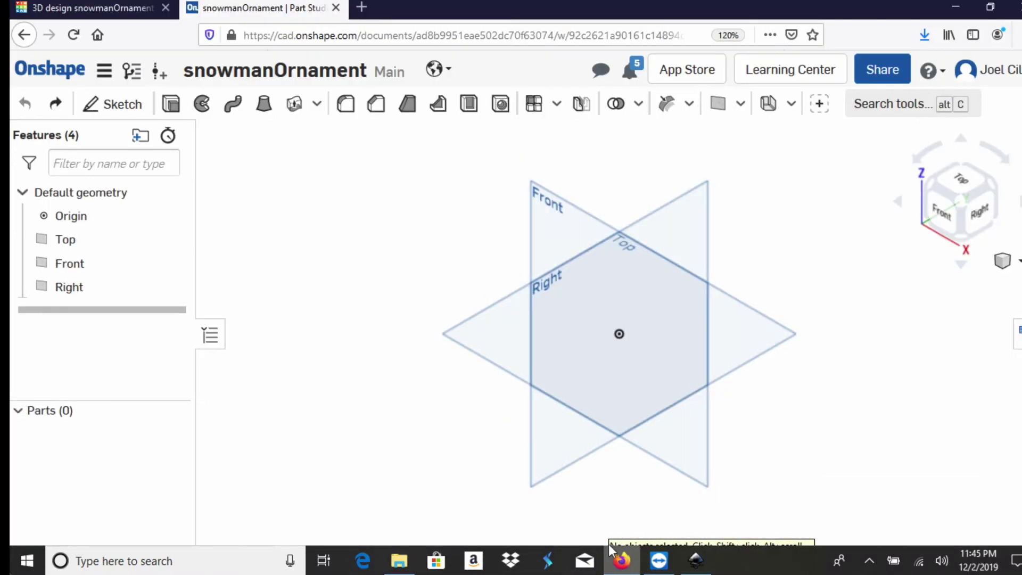
click(128, 8)
click(870, 104)
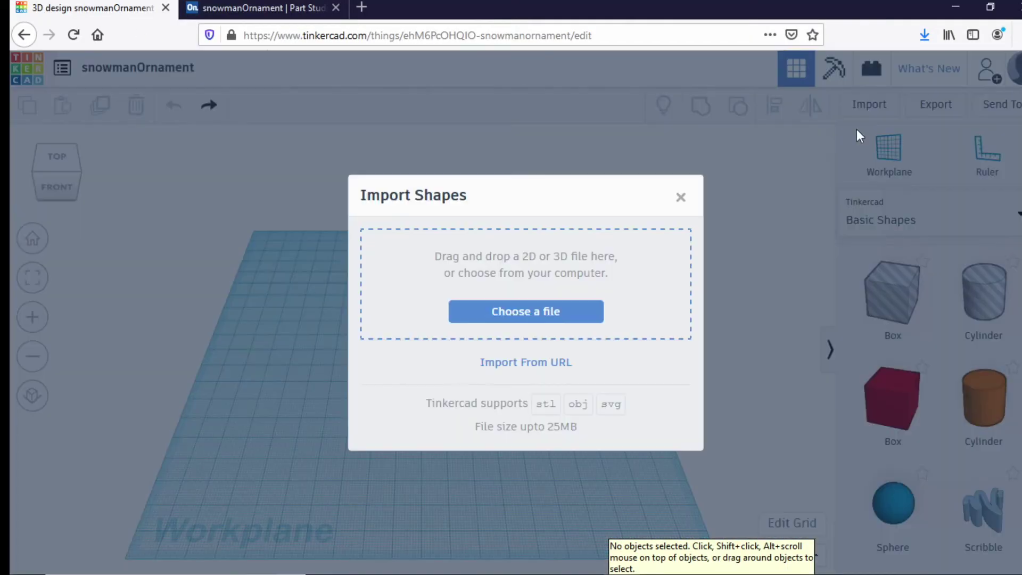
click(558, 303)
double_click(161, 118)
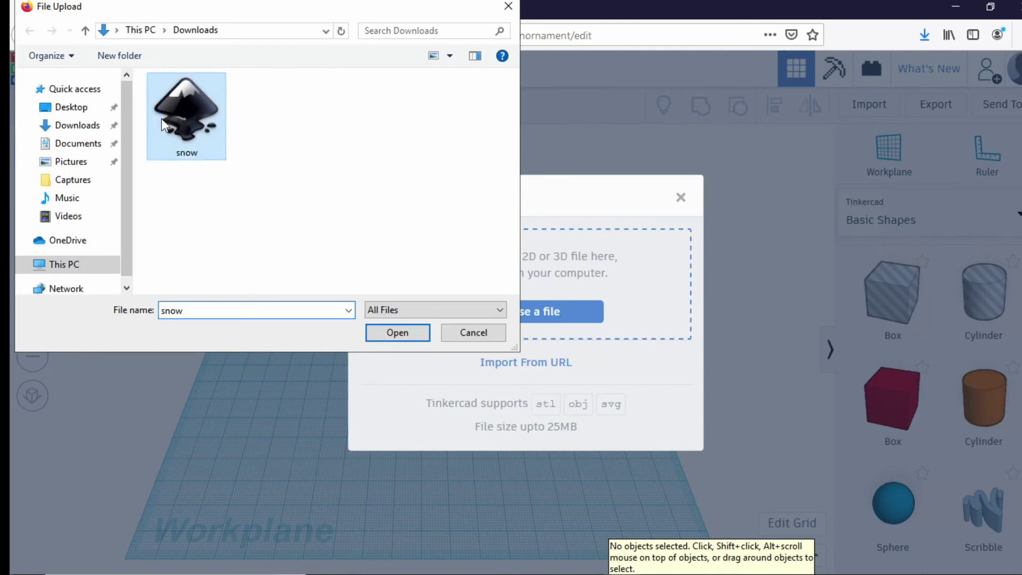
click(643, 470)
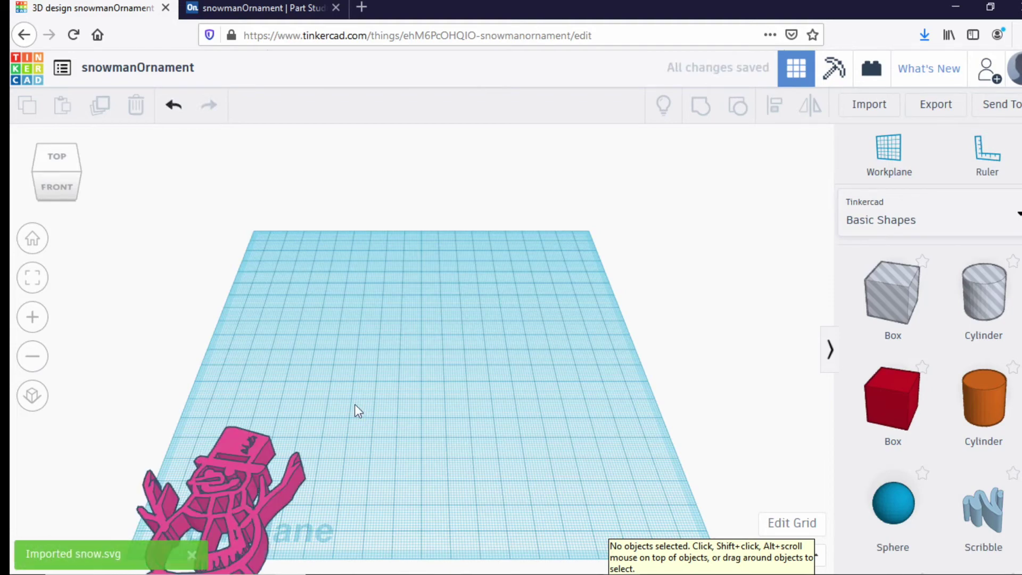
click(580, 370)
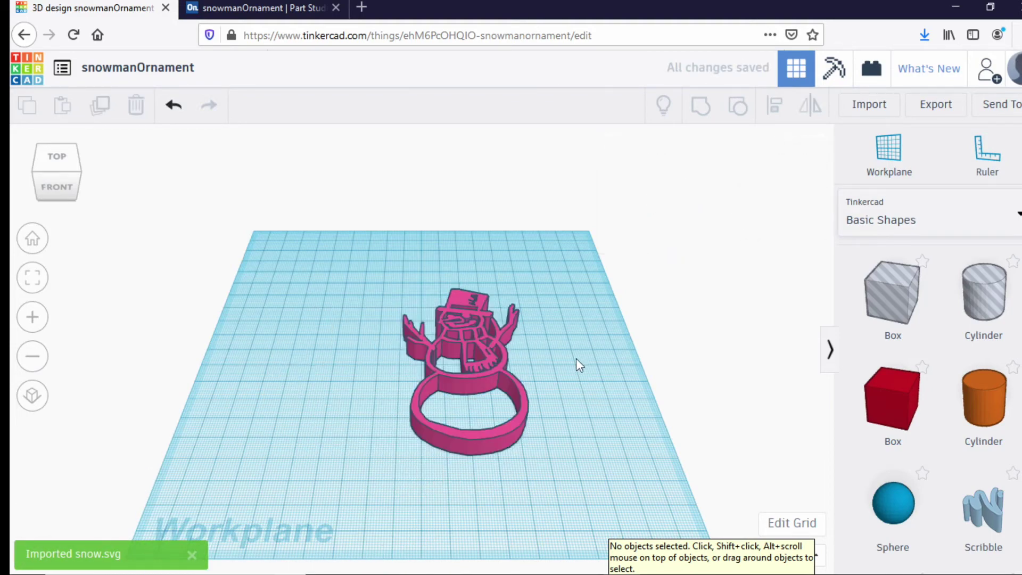
- From a top view, move the imported snowman up and to the left on the workplane
mouse_move(573, 417)
mouse_down()
mouse_move(560, 381)
mouse_move(557, 421)
mouse_up()
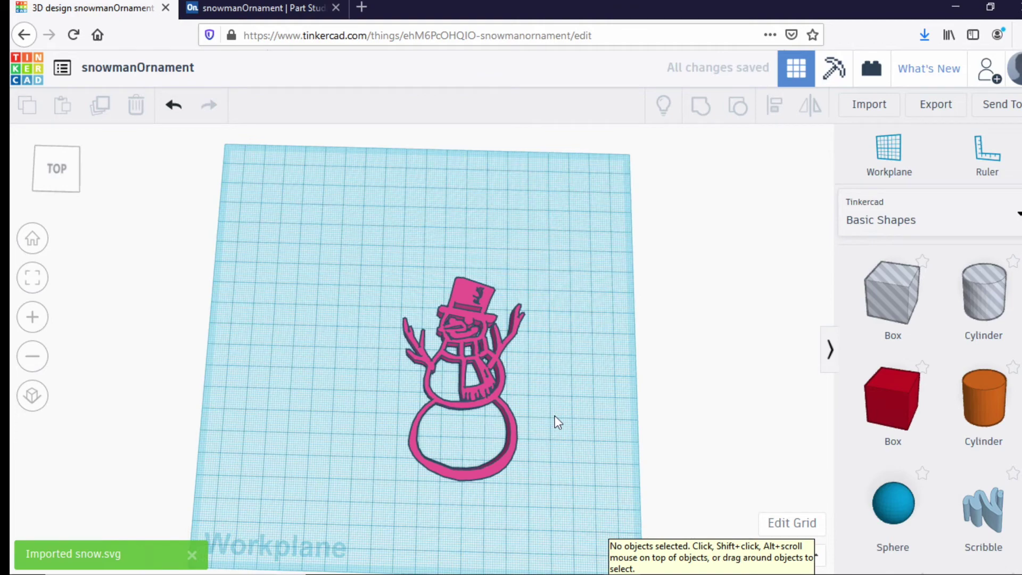
scroll(558, 433, down, 3)
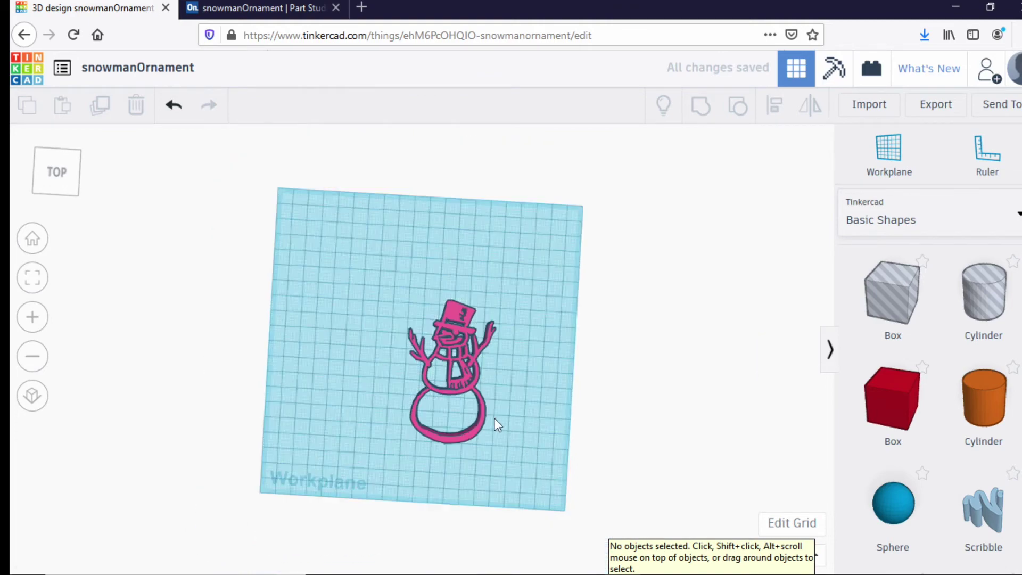
scroll(494, 417, down, 3)
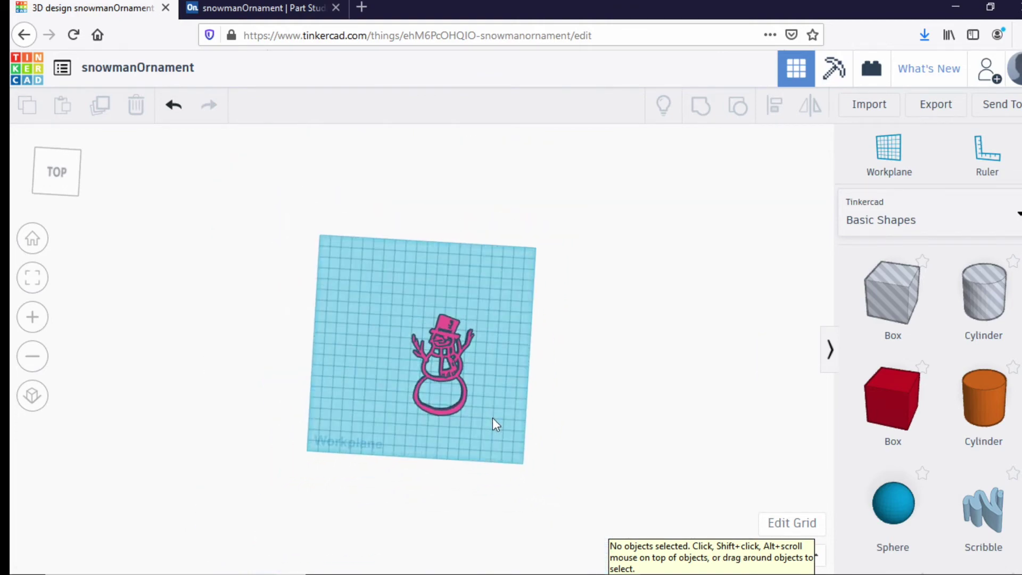
scroll(477, 353, up, 4)
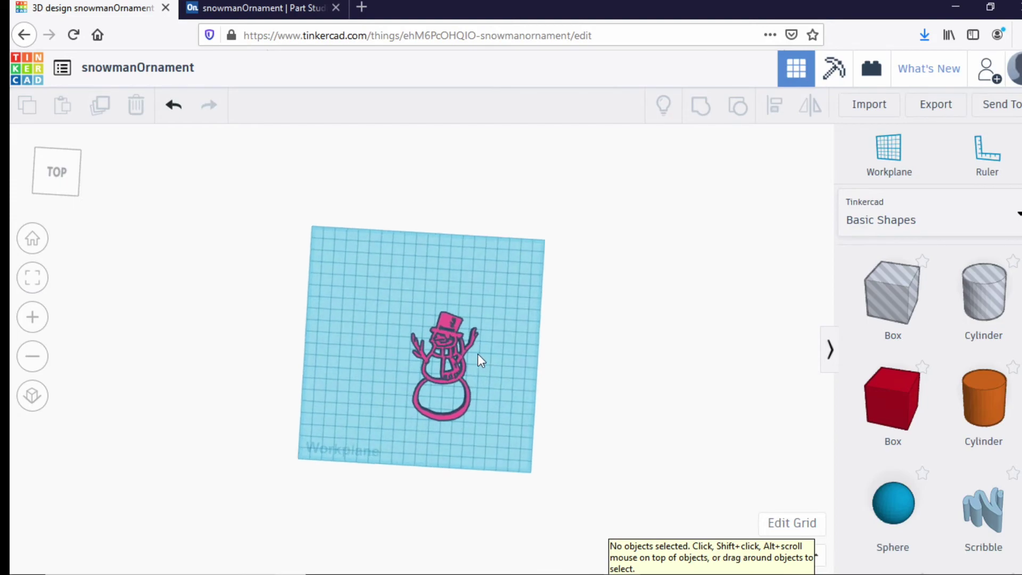
scroll(506, 372, down, 3)
scroll(500, 356, up, 3)
scroll(501, 356, up, 3)
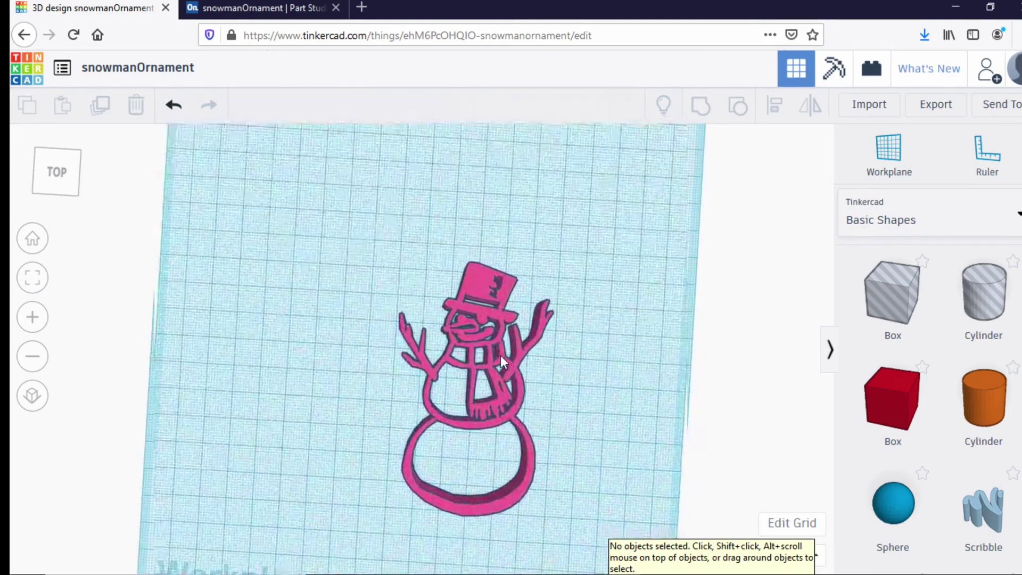
drag(500, 370, 423, 323)
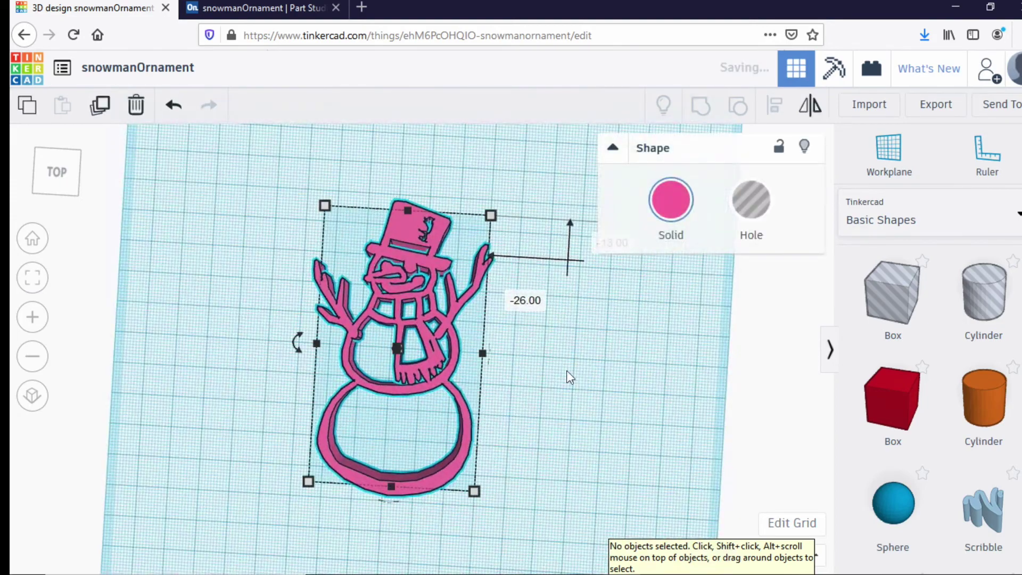
click(606, 369)
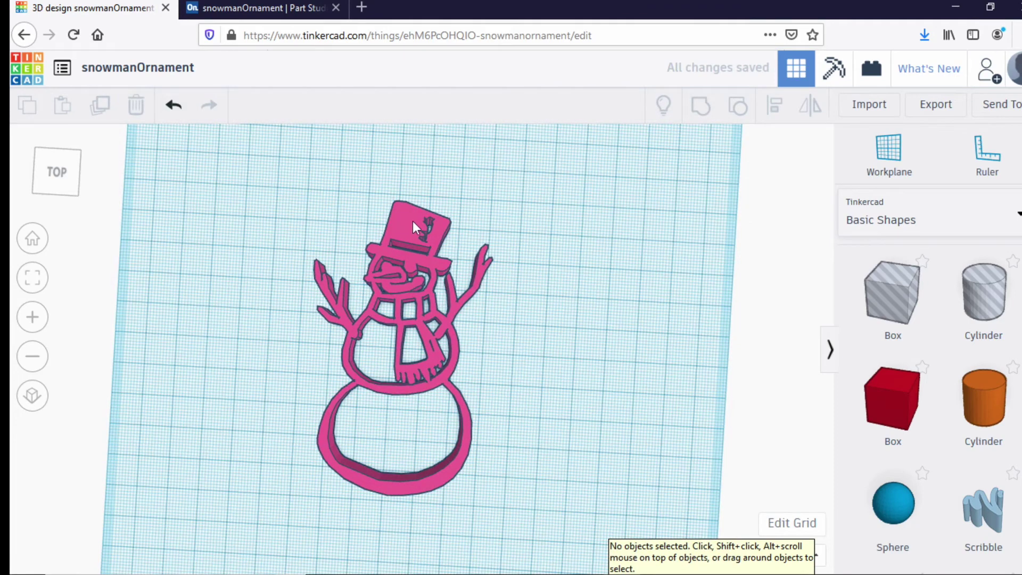
- Delete the old snow.dxf tab from the Onshape snowmanOrnament document
click(293, 11)
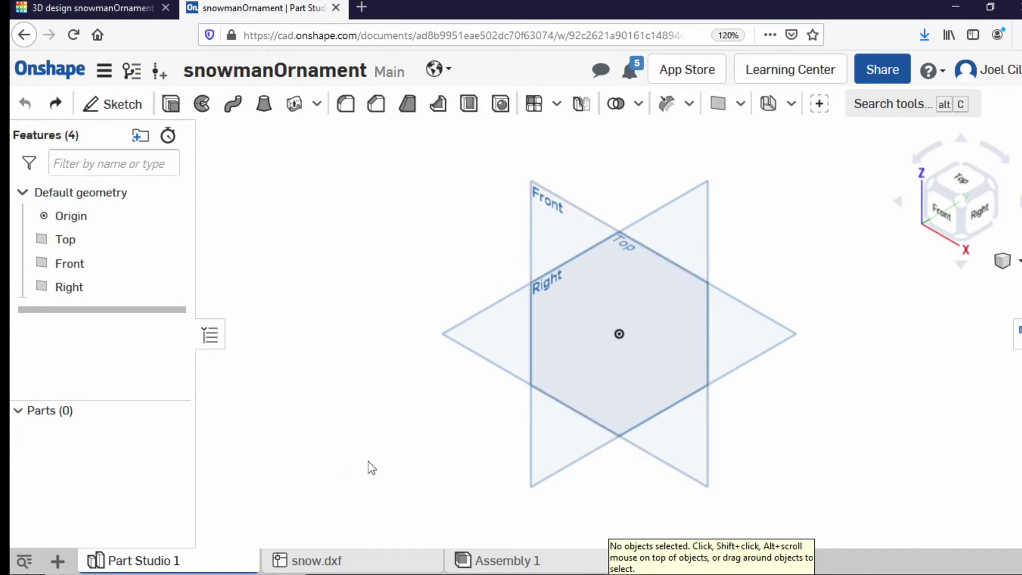
right_click(336, 566)
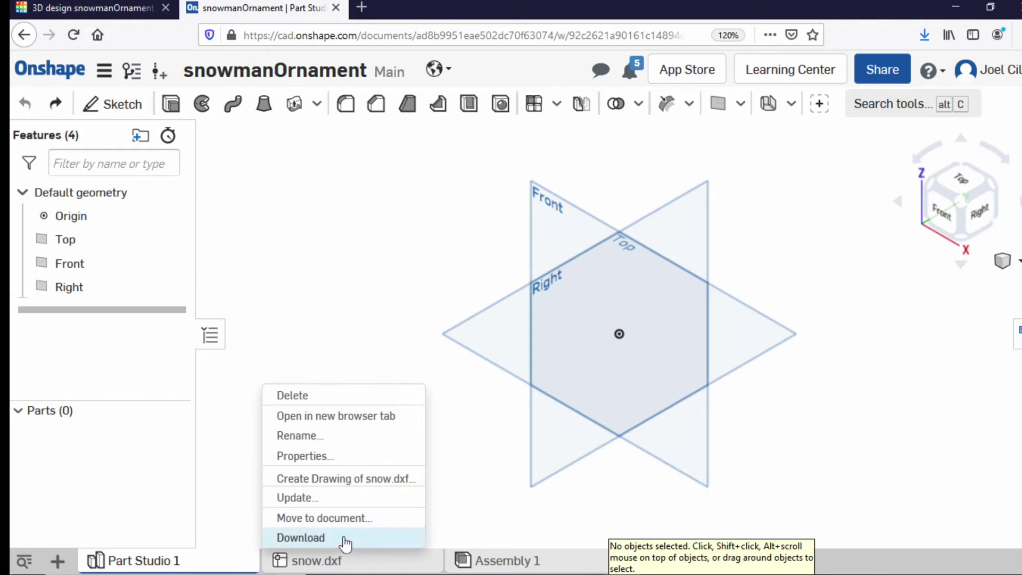
click(348, 396)
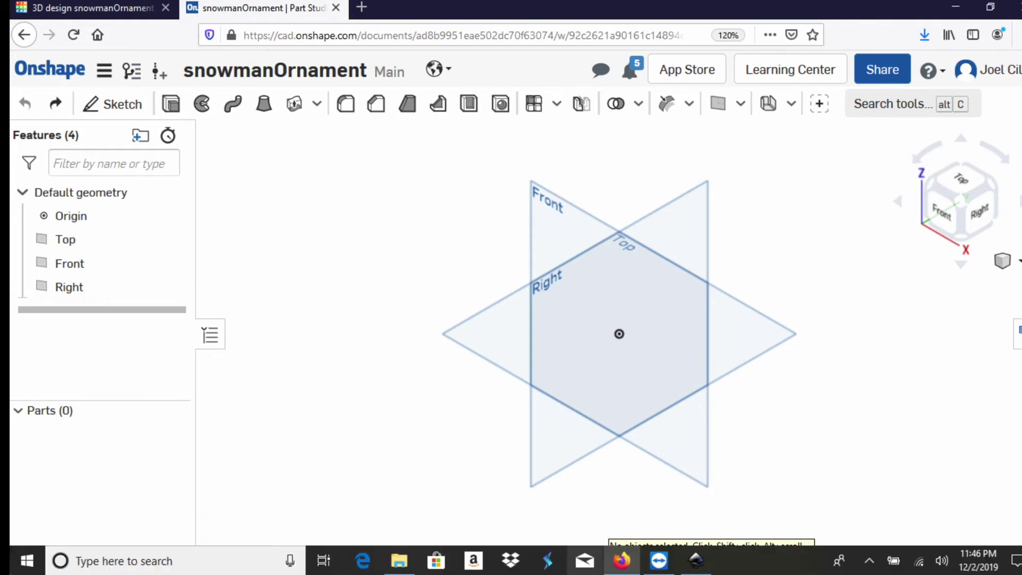
- Save the blue snowman as snow.dxf in Desktop Cutting Plotter format, accepting the DXF options
click(696, 561)
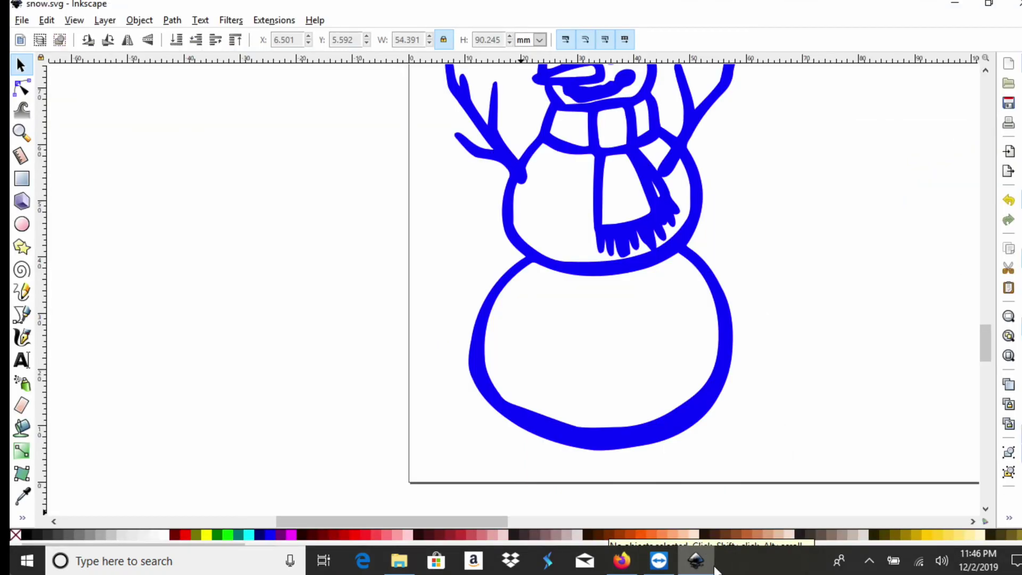
click(22, 21)
click(71, 132)
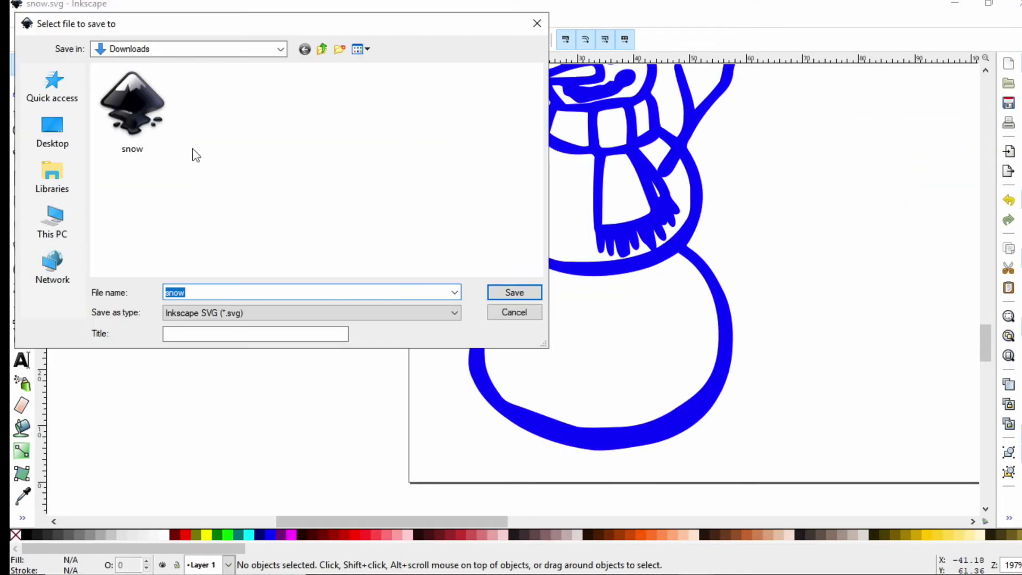
click(350, 312)
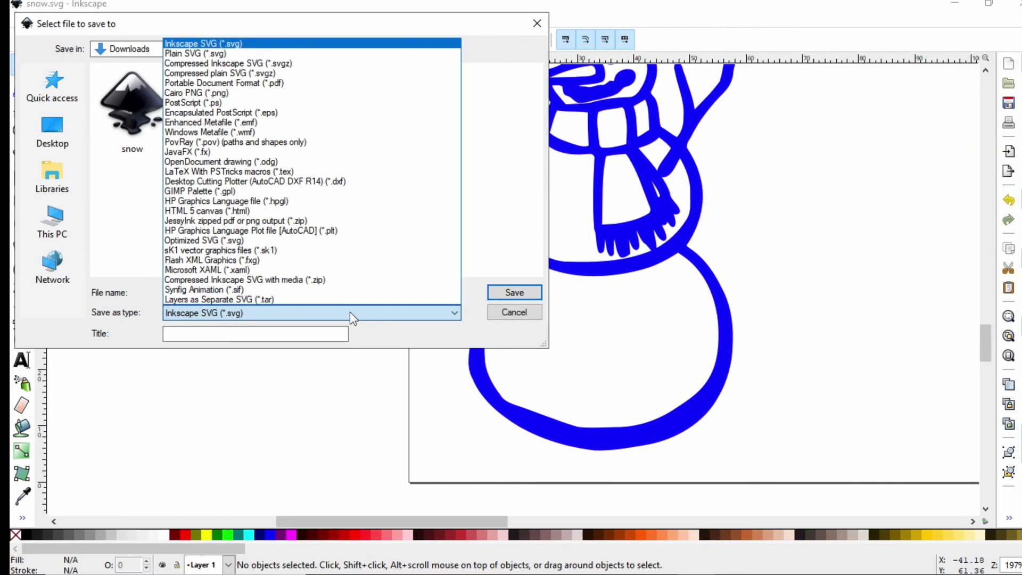
click(330, 181)
click(511, 293)
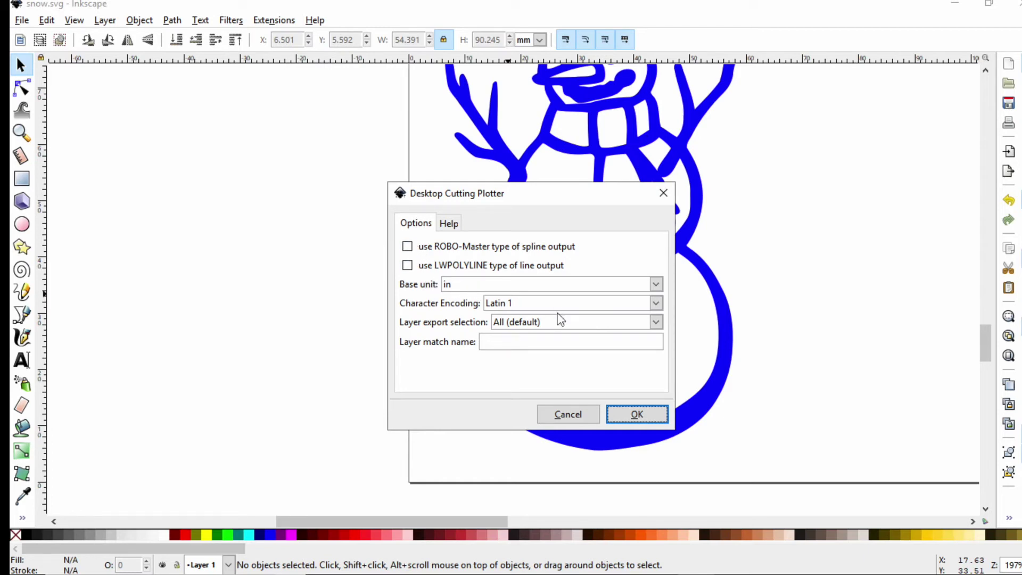
click(638, 414)
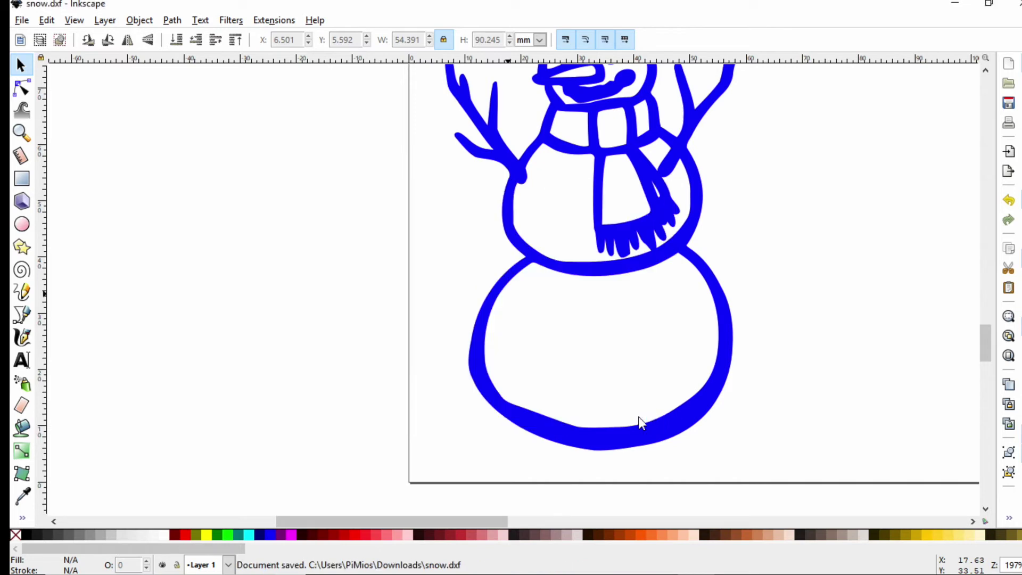
- Upload snow.dxf from Downloads into the snowmanOrnament document as a new tab
click(956, 5)
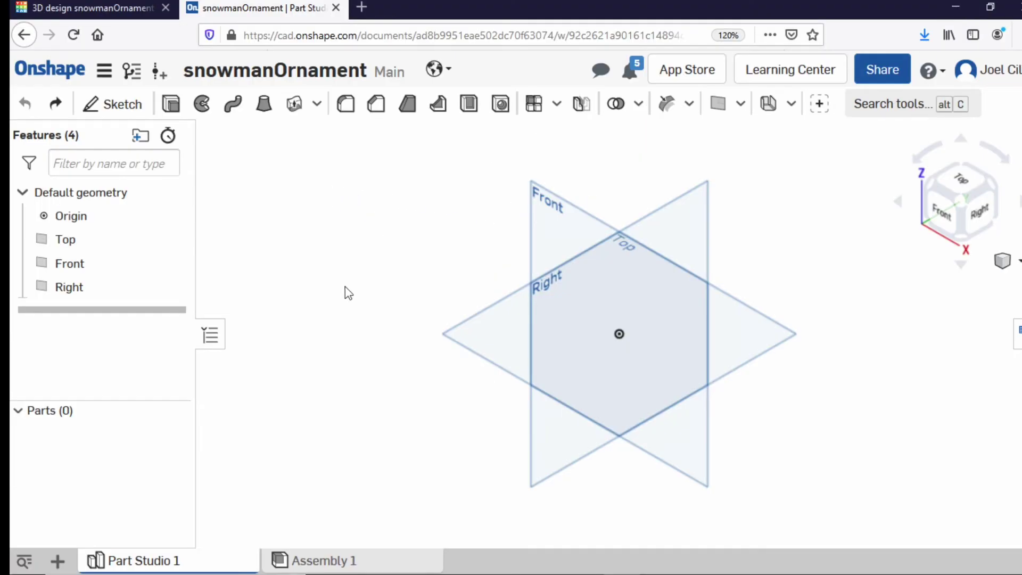
click(58, 560)
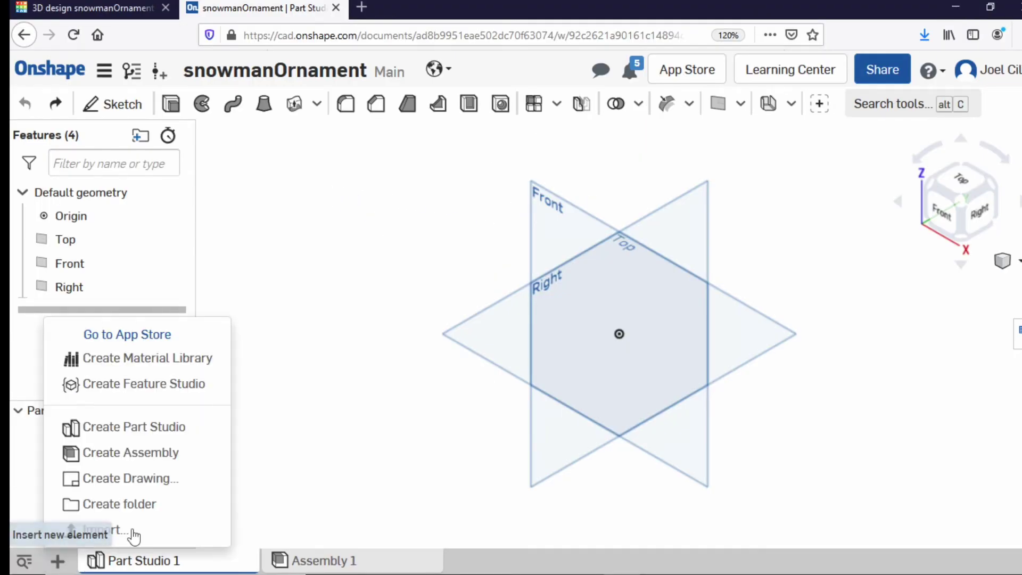
click(101, 529)
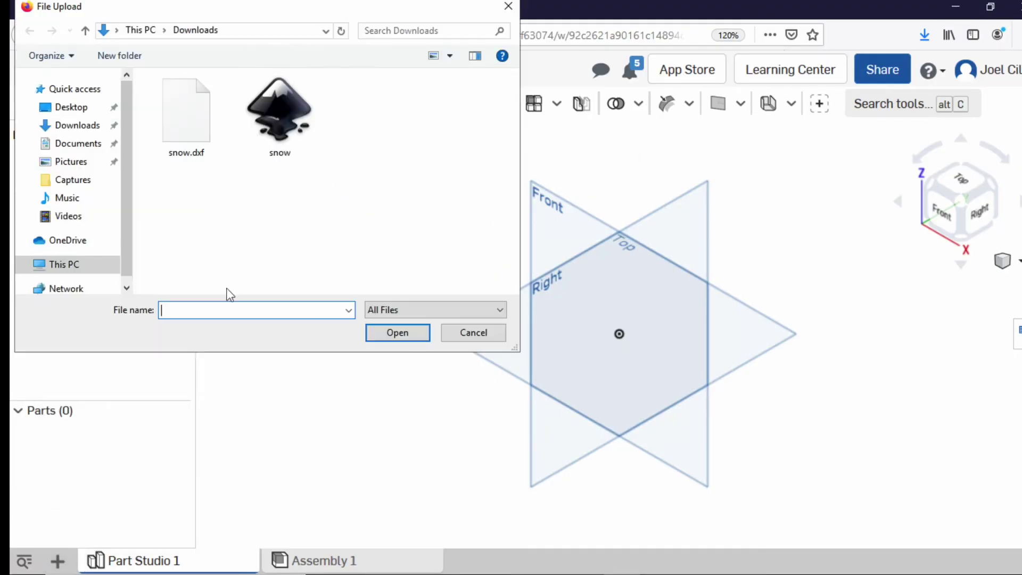
double_click(207, 112)
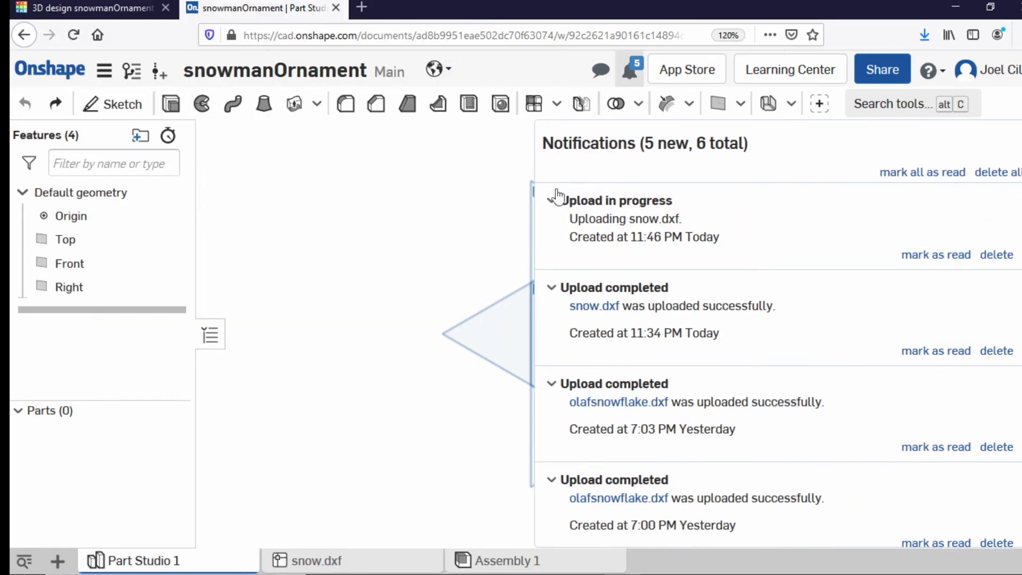
click(438, 290)
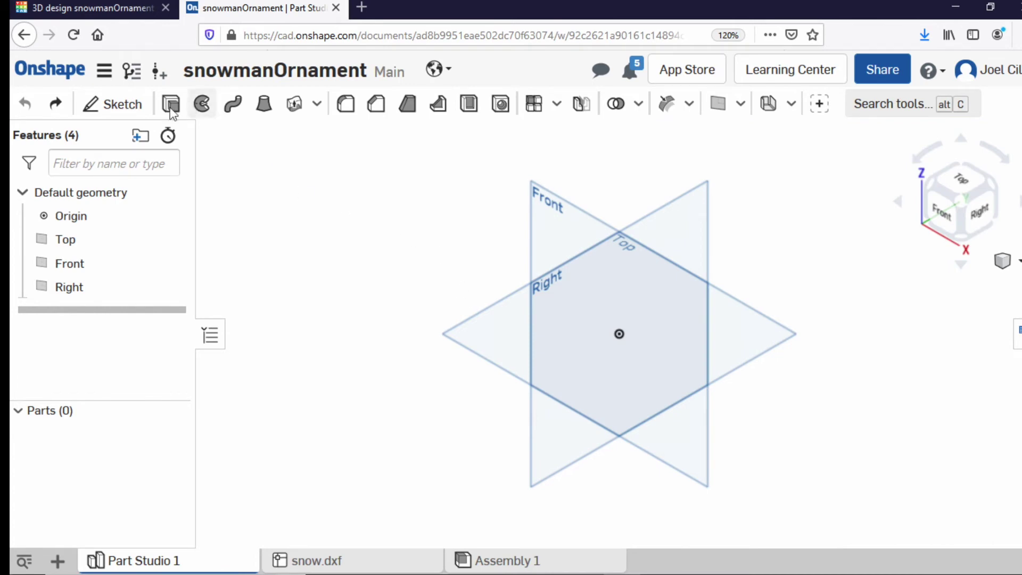
- Insert the snow.dxf snowman outline into a new Sketch 1 on the Top plane and finish it
click(130, 107)
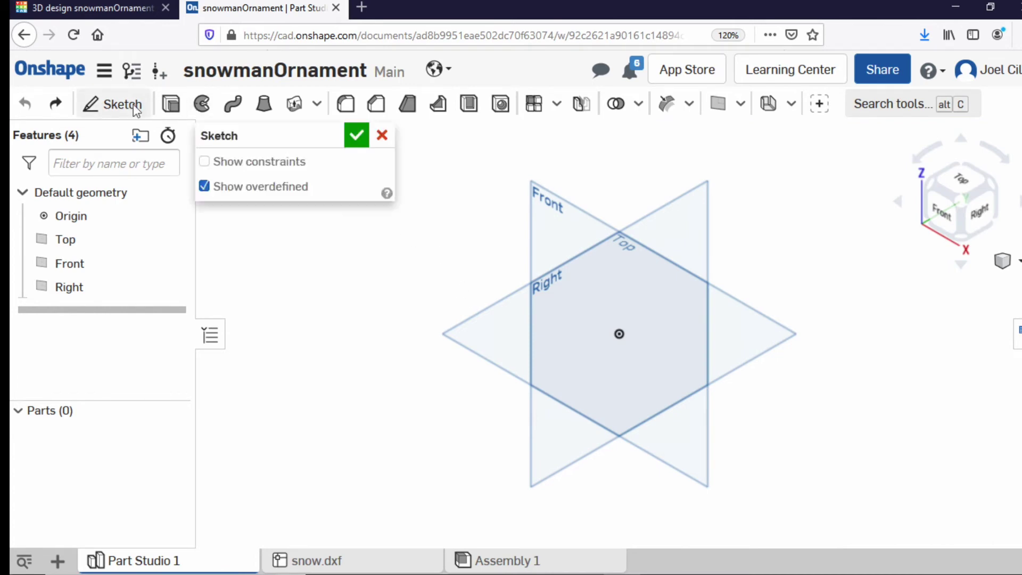
click(501, 350)
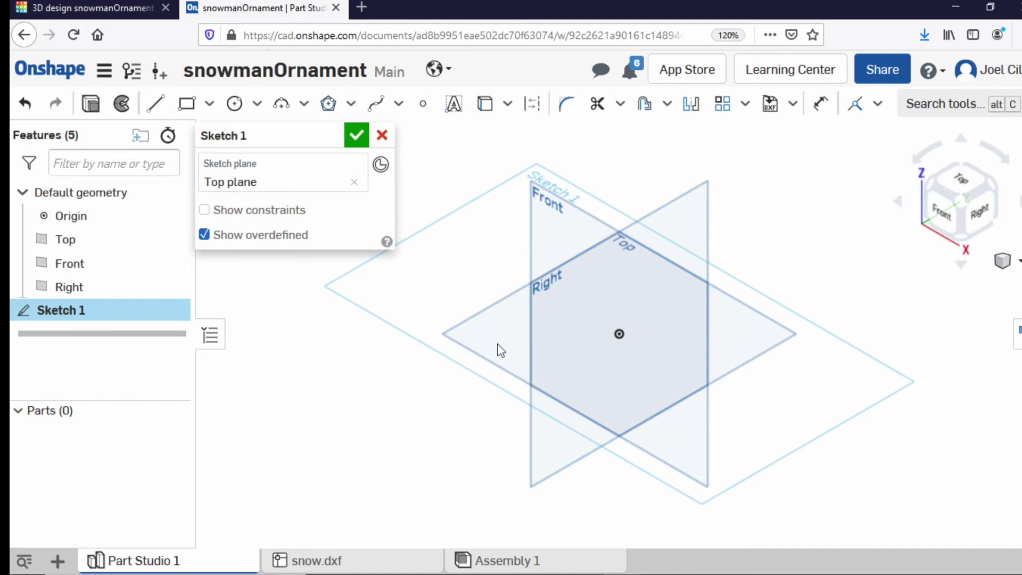
key(n)
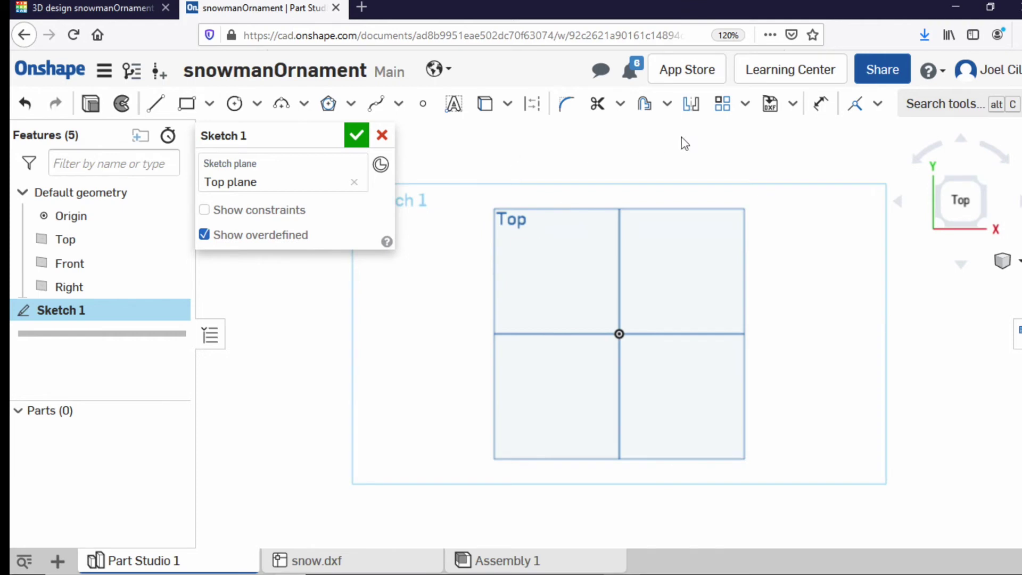
click(774, 106)
click(785, 274)
scroll(643, 353, up, 5)
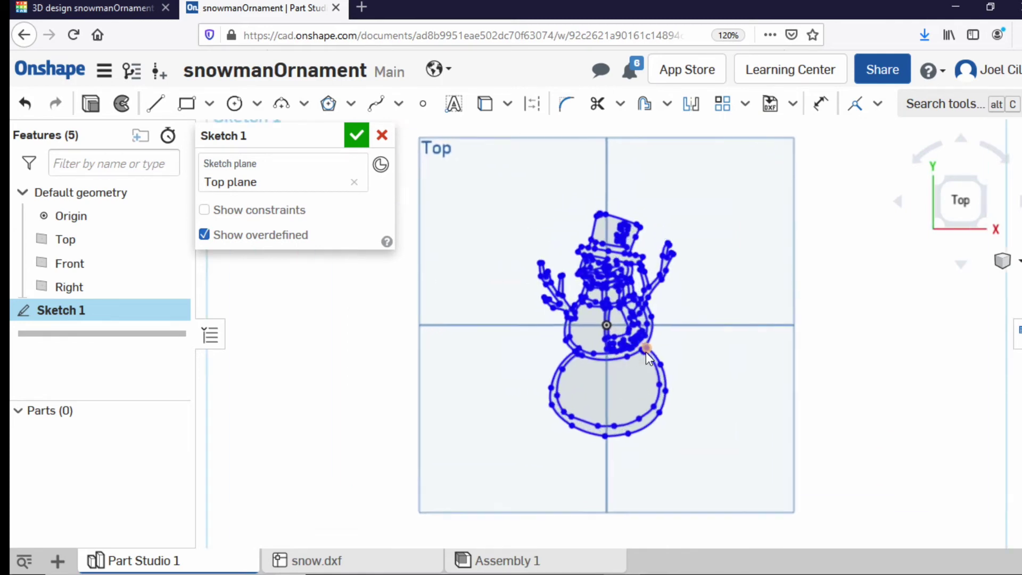
scroll(593, 199, up, 2)
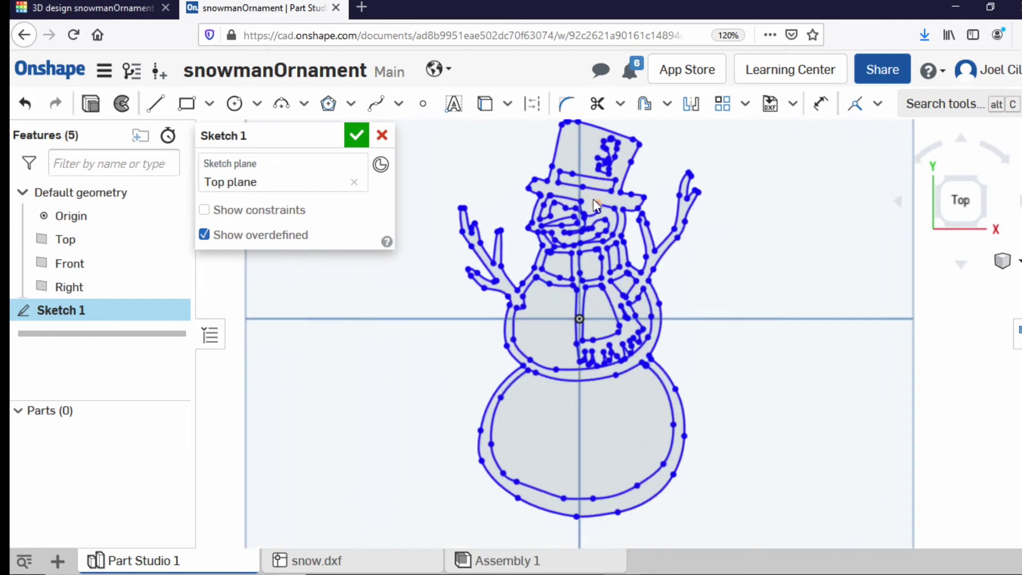
key(ctrl+a)
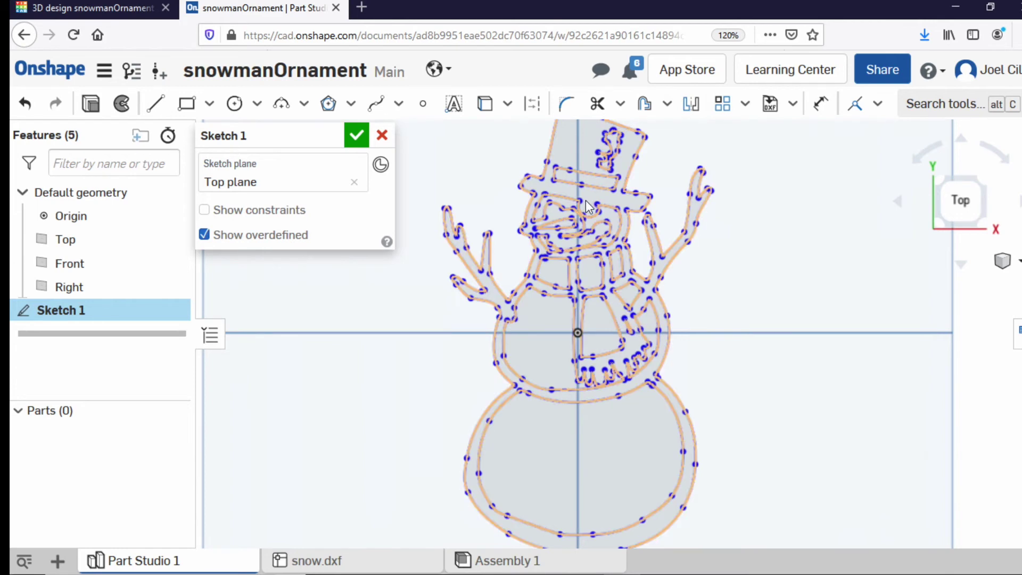
click(521, 182)
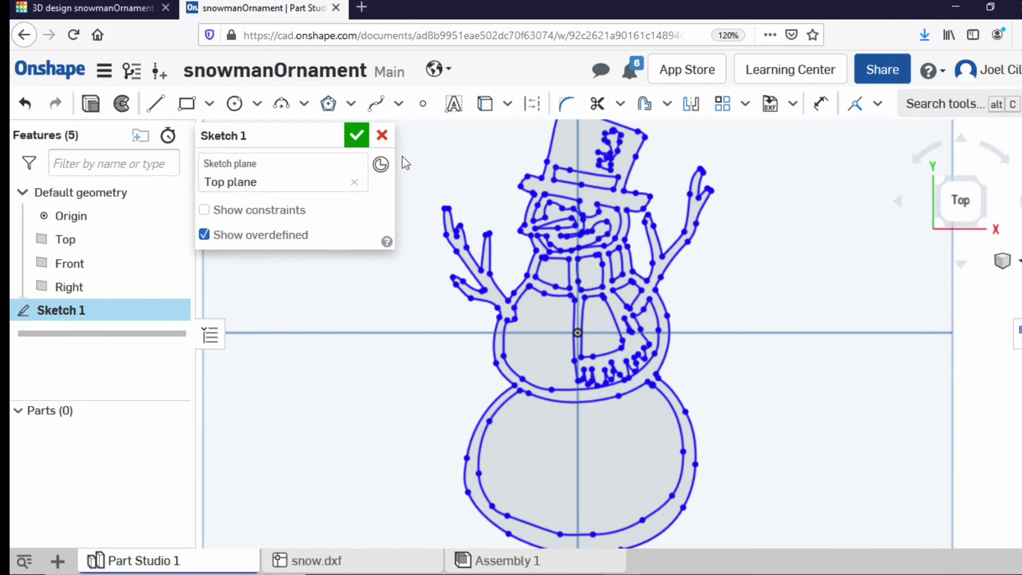
click(356, 135)
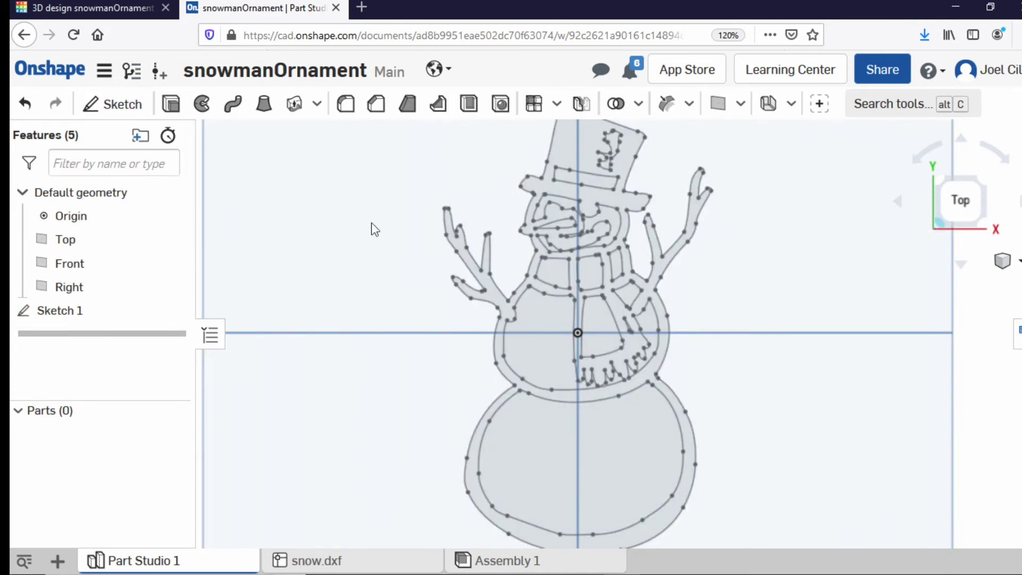
- Extrude the snowman outline region of Sketch 1 to 0.1 in, creating Part 1
click(171, 105)
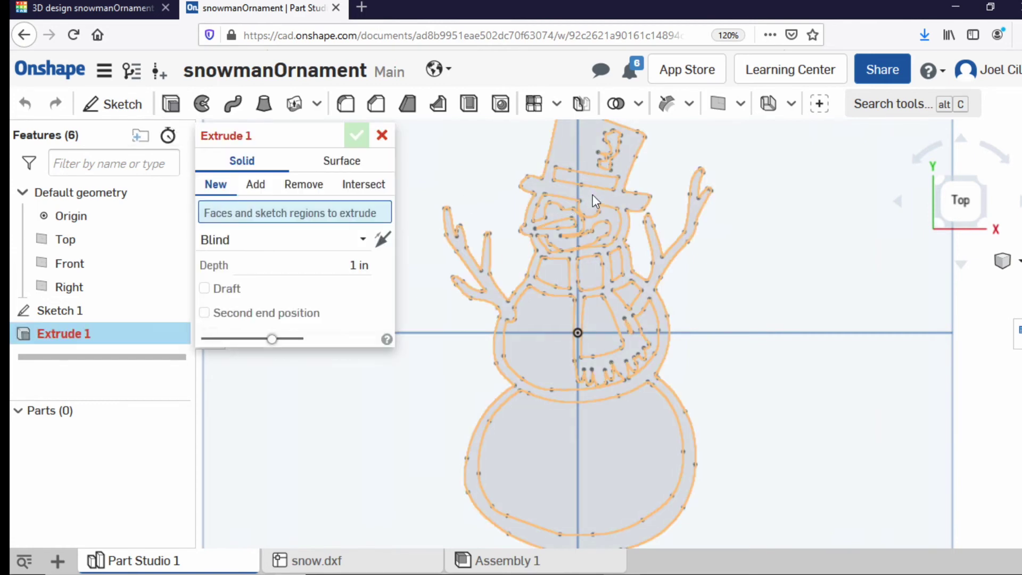
click(593, 196)
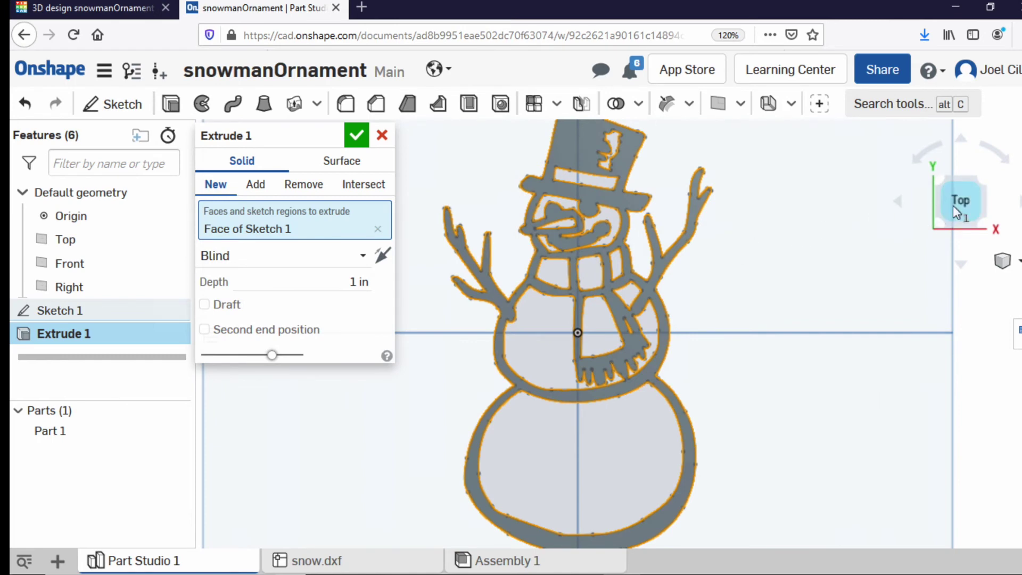
drag(953, 205, 957, 177)
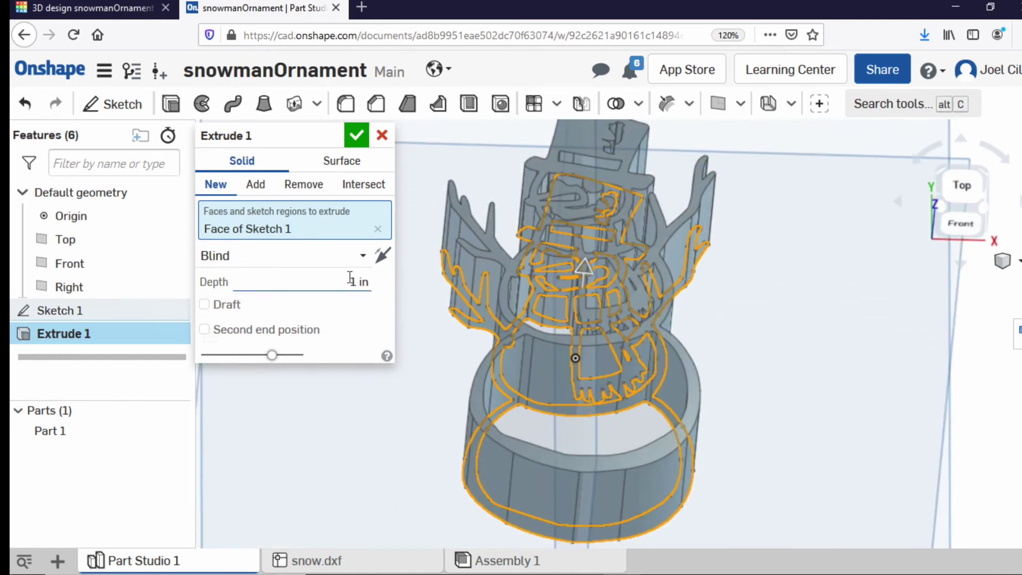
click(350, 280)
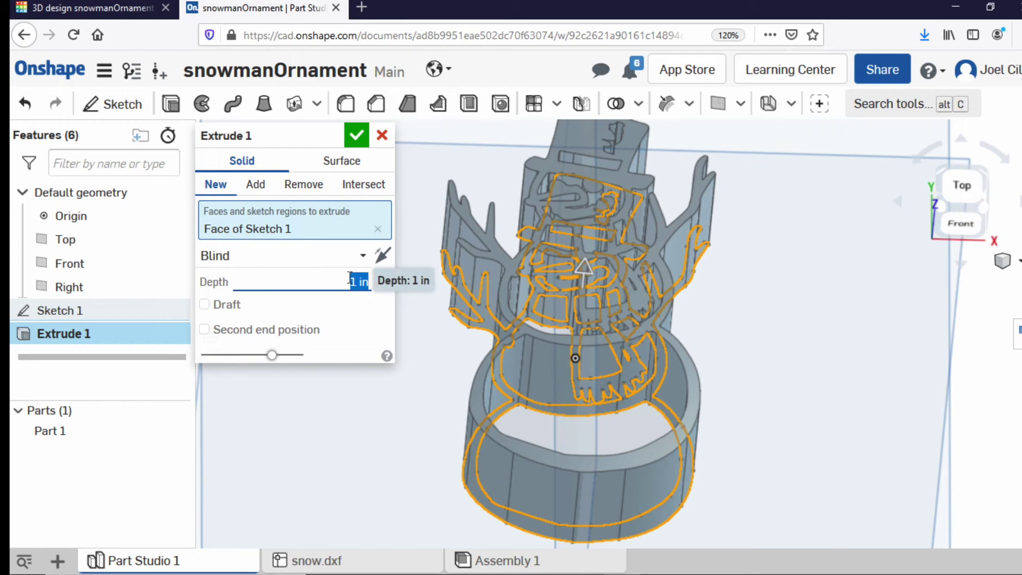
text(.1)
key(Return)
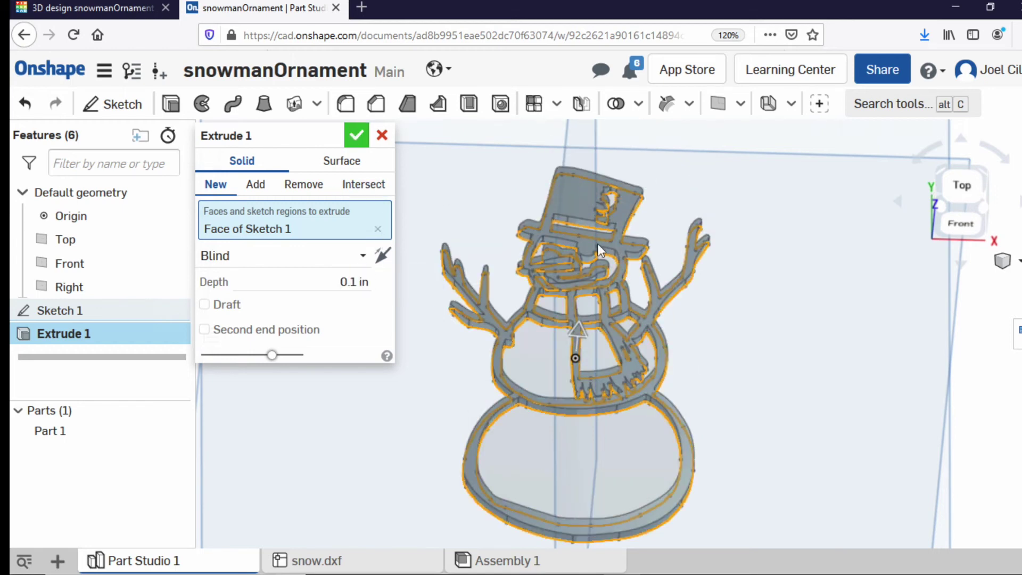
key(Return)
mouse_move(961, 220)
mouse_down()
mouse_move(961, 197)
mouse_move(904, 222)
mouse_move(953, 219)
mouse_move(959, 232)
mouse_move(972, 199)
mouse_move(960, 194)
mouse_move(958, 230)
mouse_move(958, 213)
mouse_up()
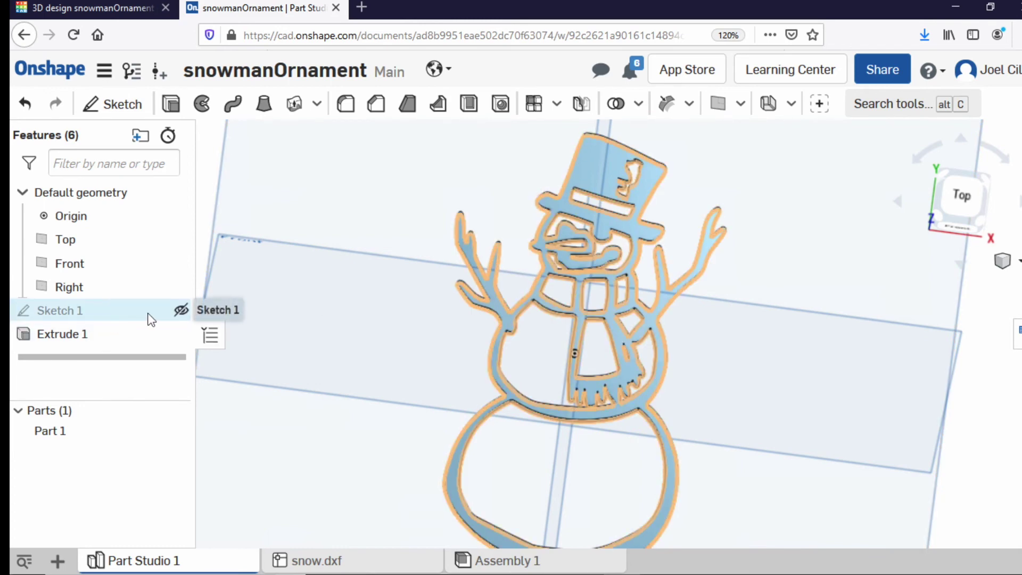
- Show Sketch 1 and start a 0.05 in extrusion from the first inner body region
click(181, 311)
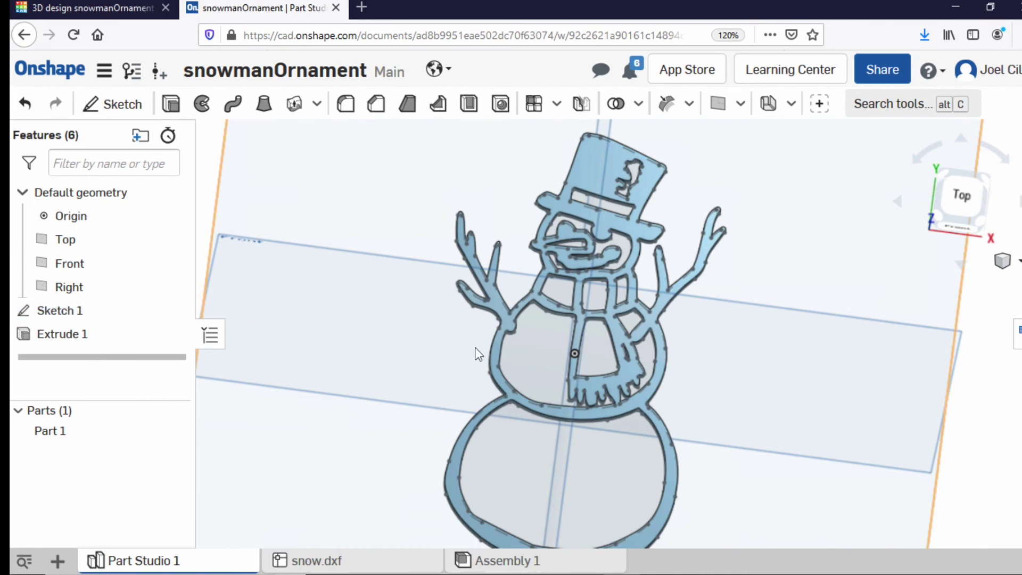
click(171, 105)
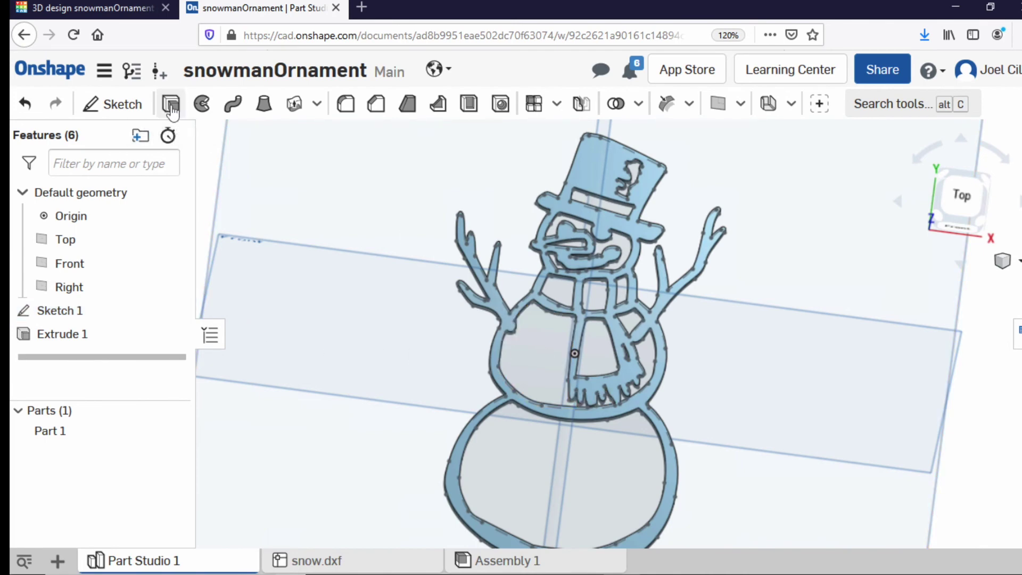
click(538, 365)
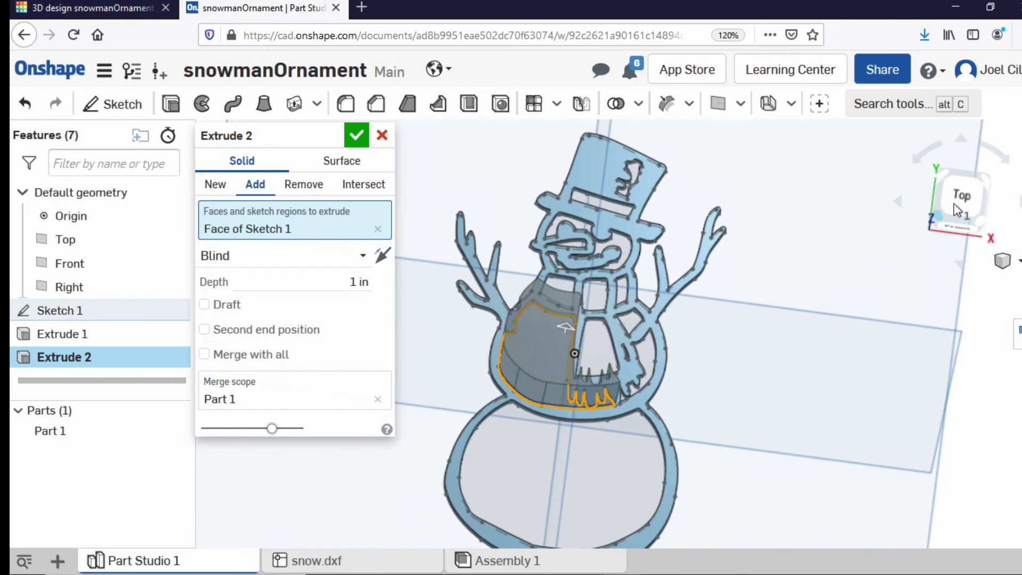
click(951, 178)
click(346, 285)
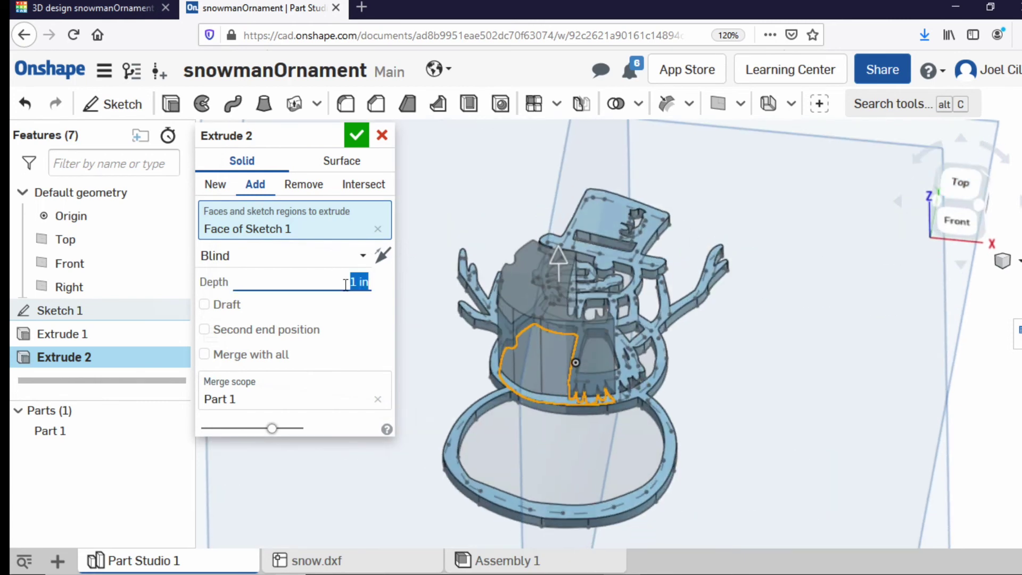
text(.05)
key(Return)
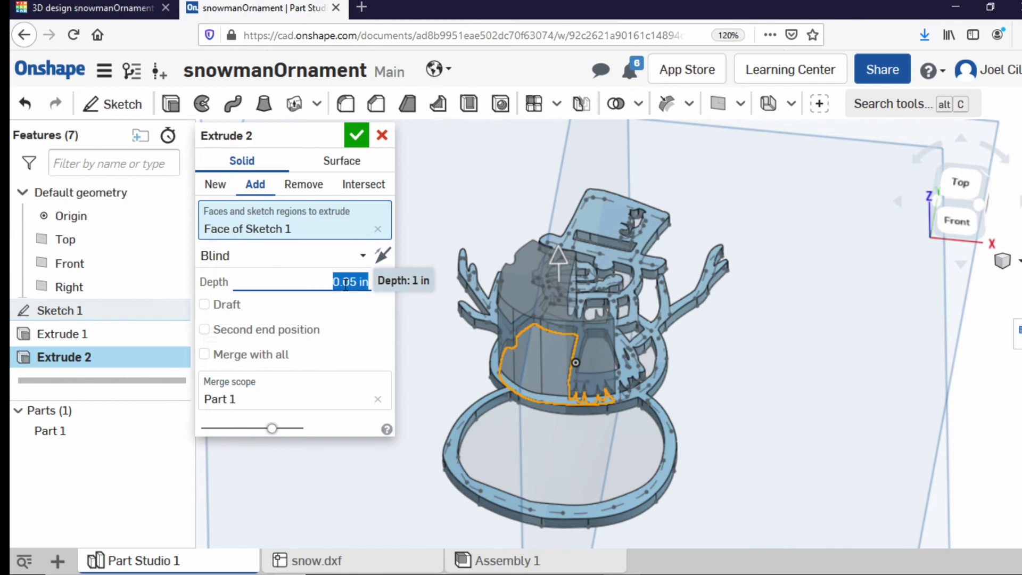
- Add the bottom body, scarf, both collar, mouth, hat emblem and eye regions to the extrusion
click(546, 465)
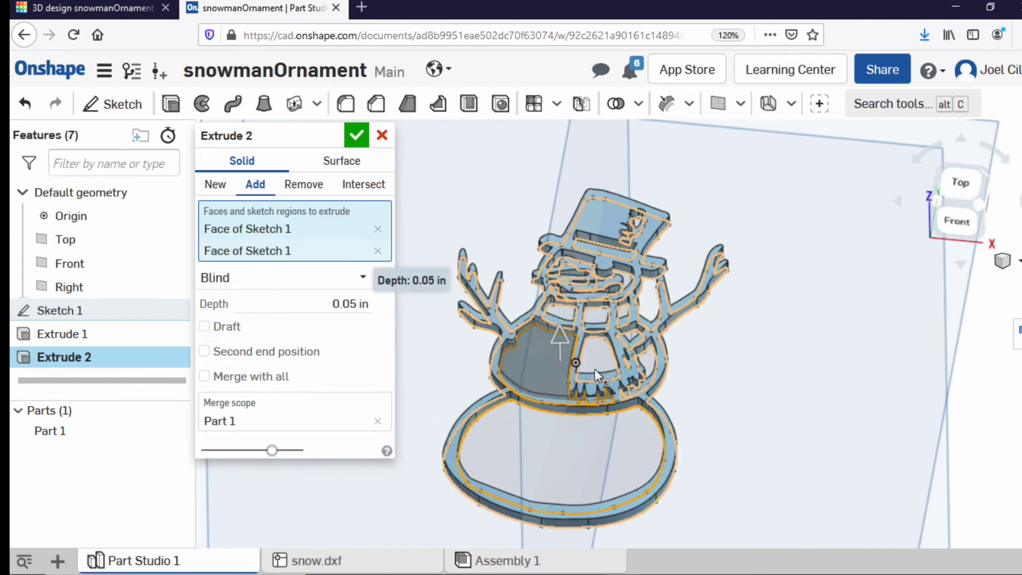
click(596, 358)
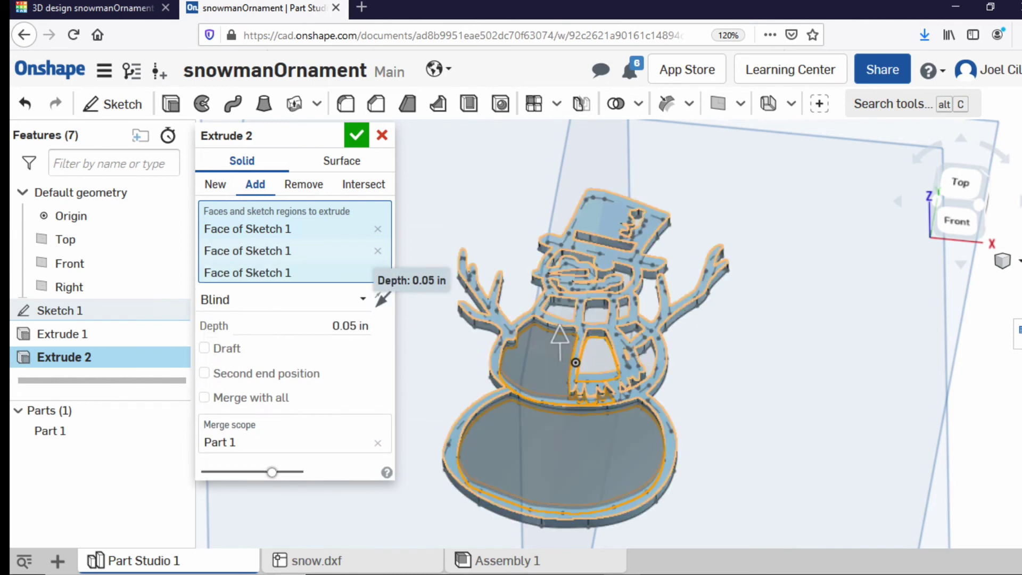
click(964, 199)
click(630, 323)
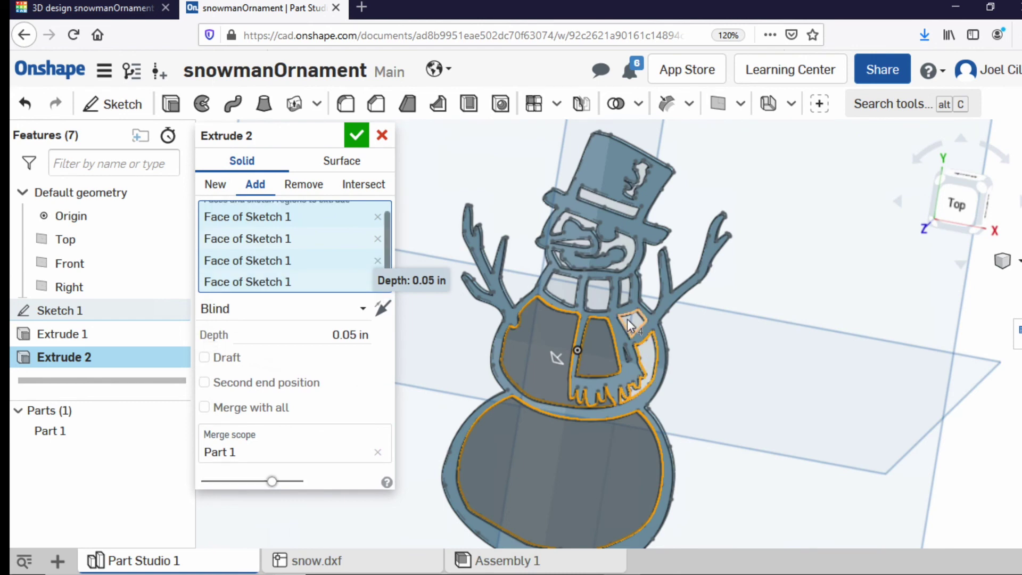
click(566, 290)
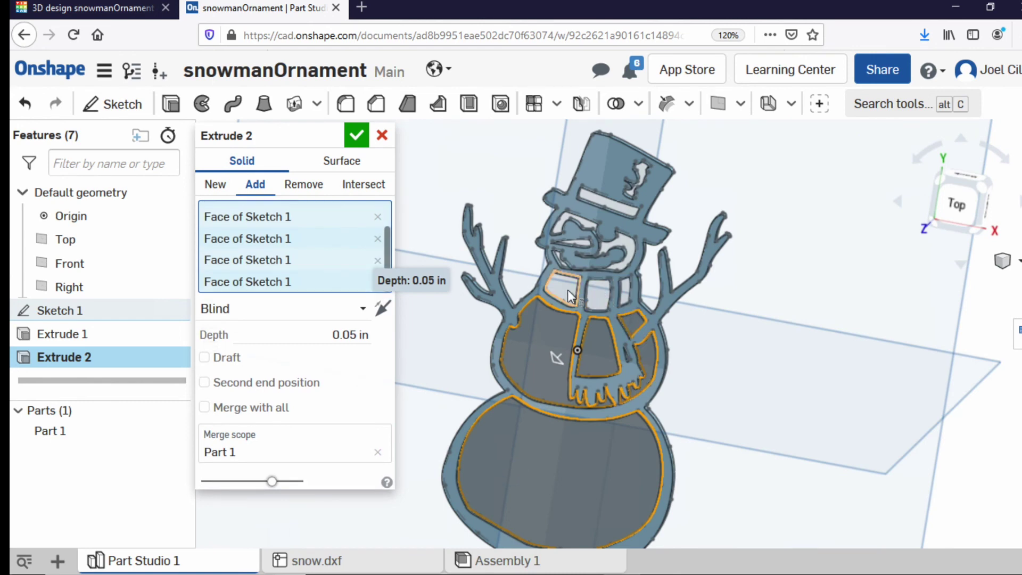
click(625, 290)
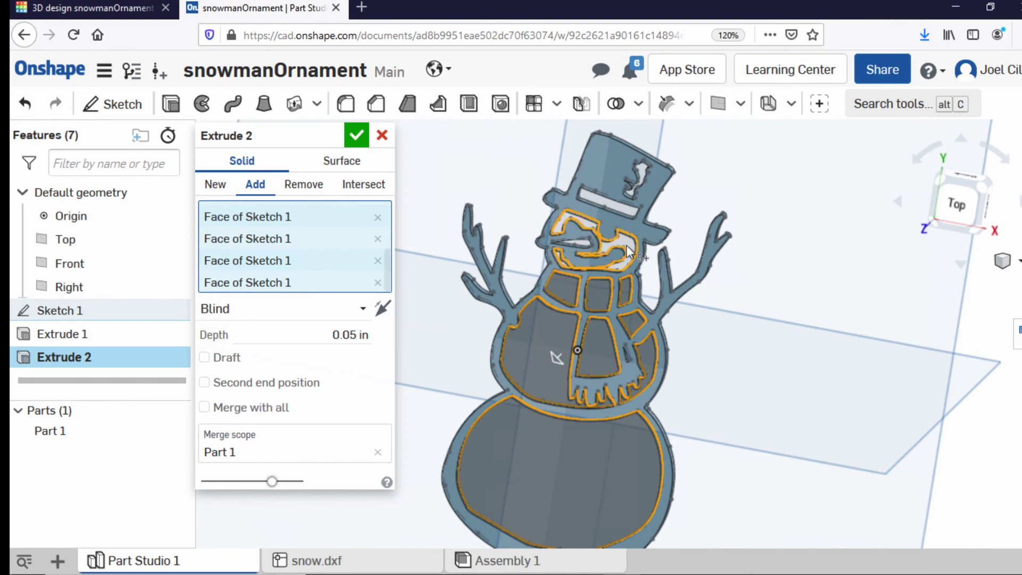
click(627, 245)
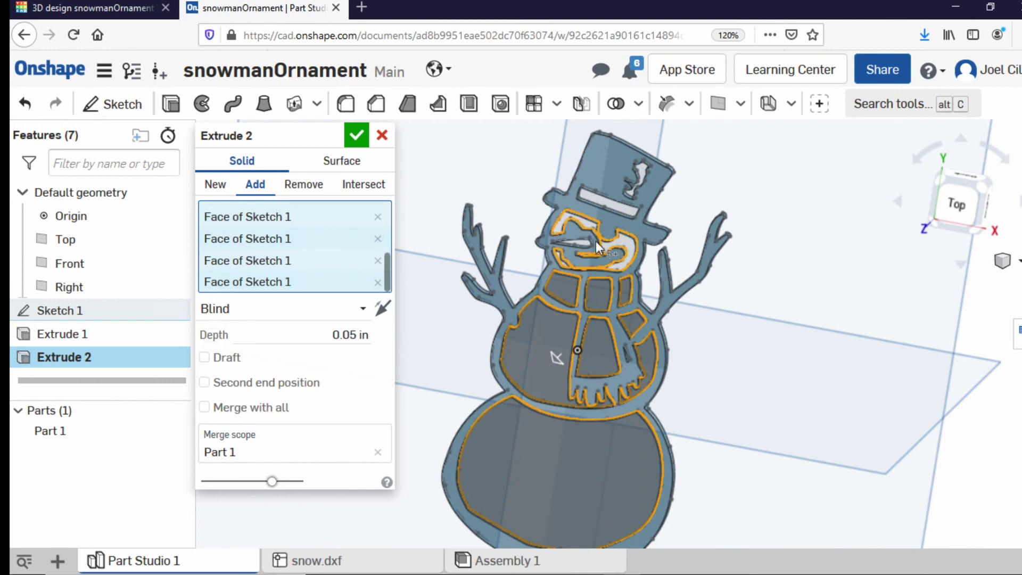
click(644, 166)
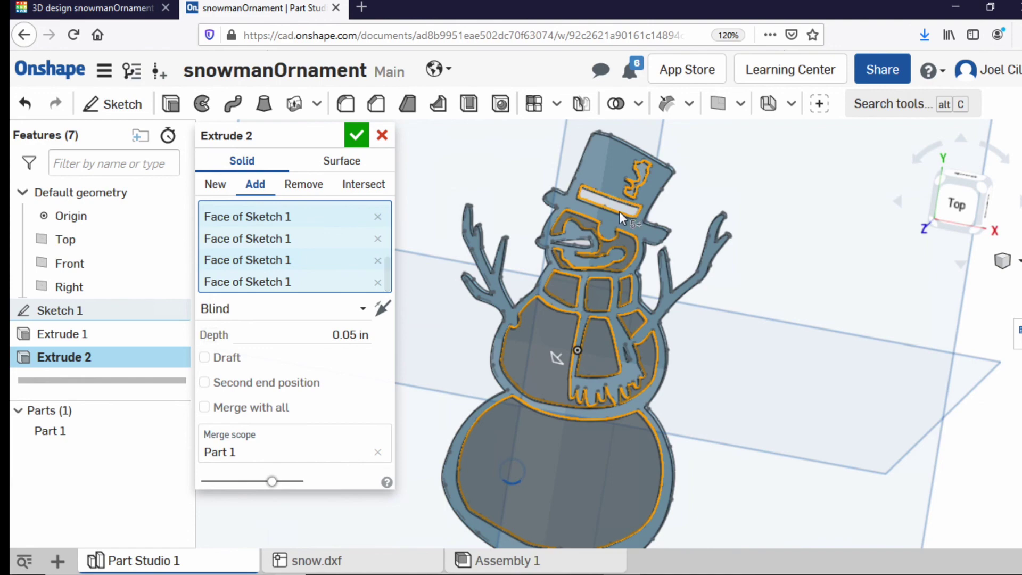
scroll(585, 231, up, 4)
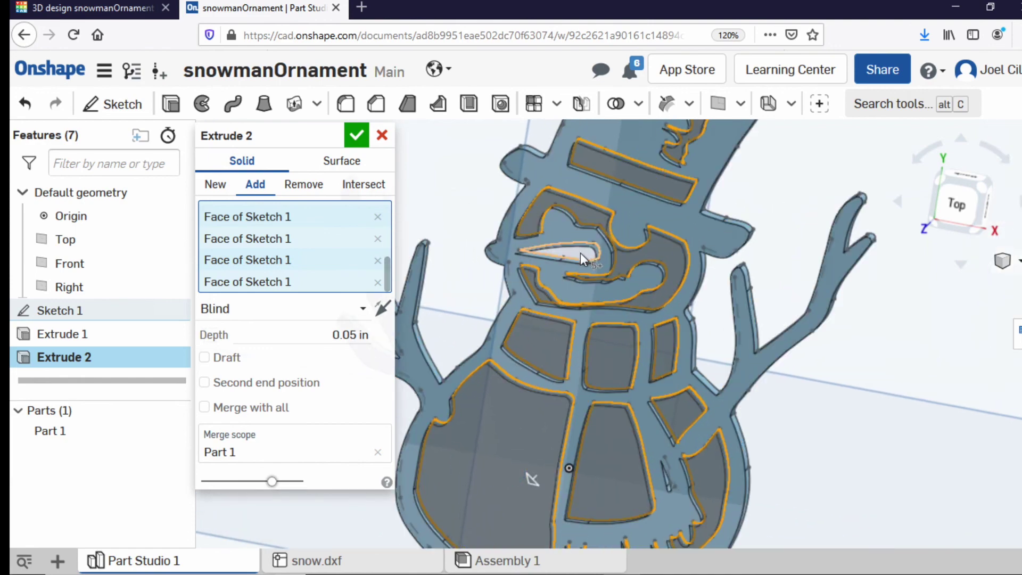
scroll(602, 242, up, 2)
click(590, 236)
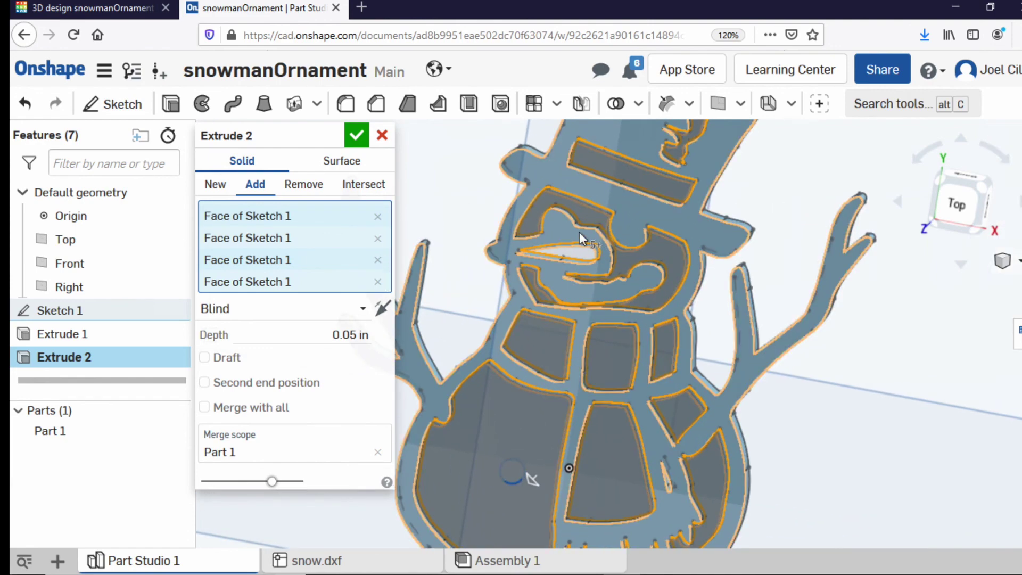
- Accept the 0.05 in fill extrusion, hide Sketch 1, and tilt the finished ornament into view
click(357, 136)
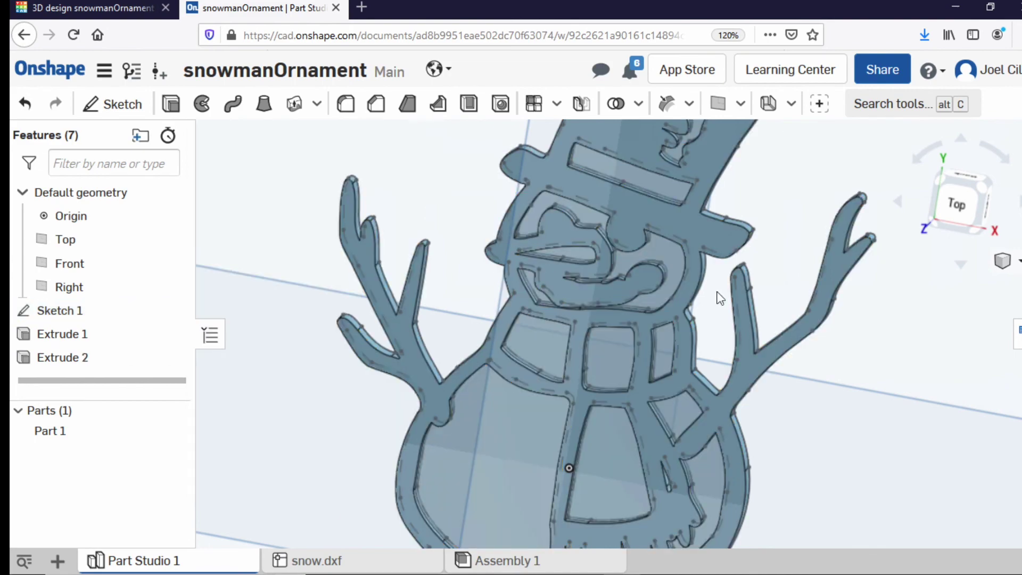
click(973, 174)
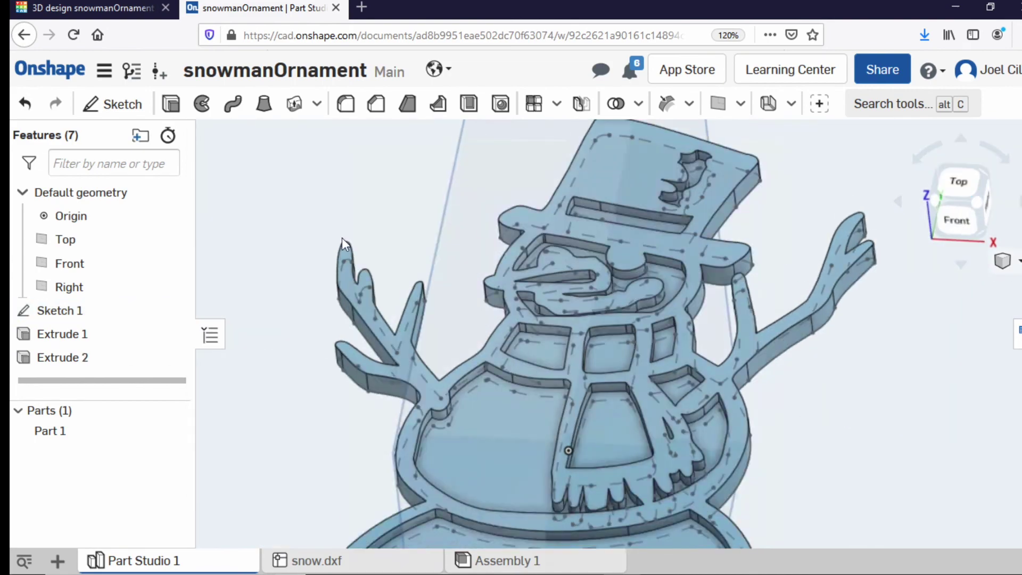
click(200, 311)
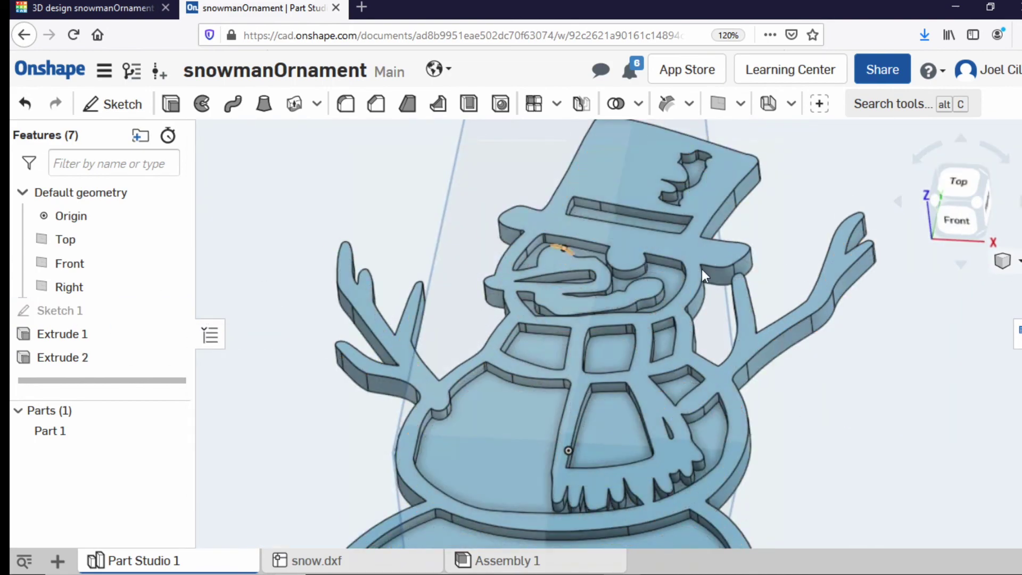
scroll(701, 269, down, 5)
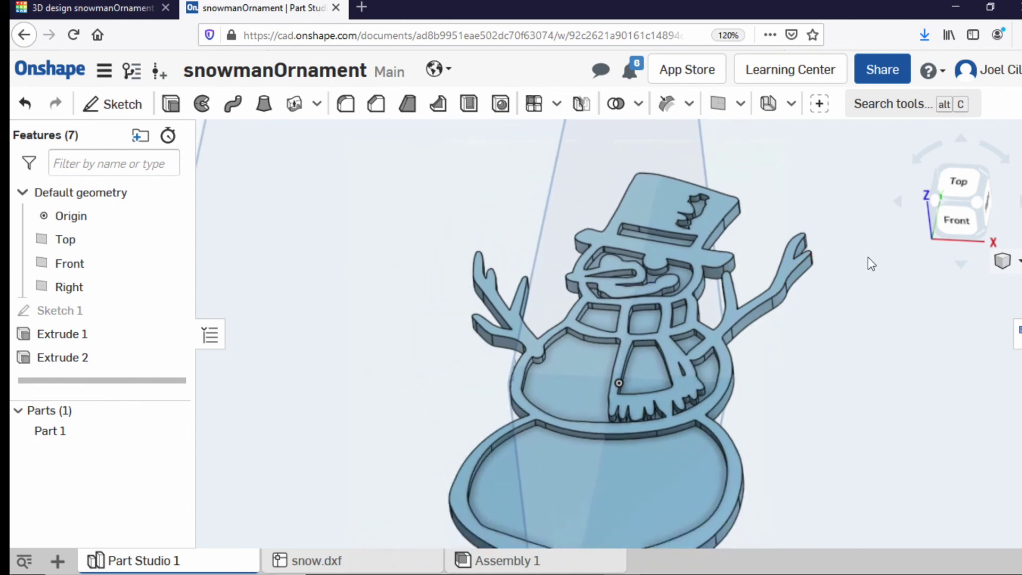
mouse_move(954, 218)
mouse_down()
mouse_move(956, 187)
mouse_move(951, 224)
mouse_up()
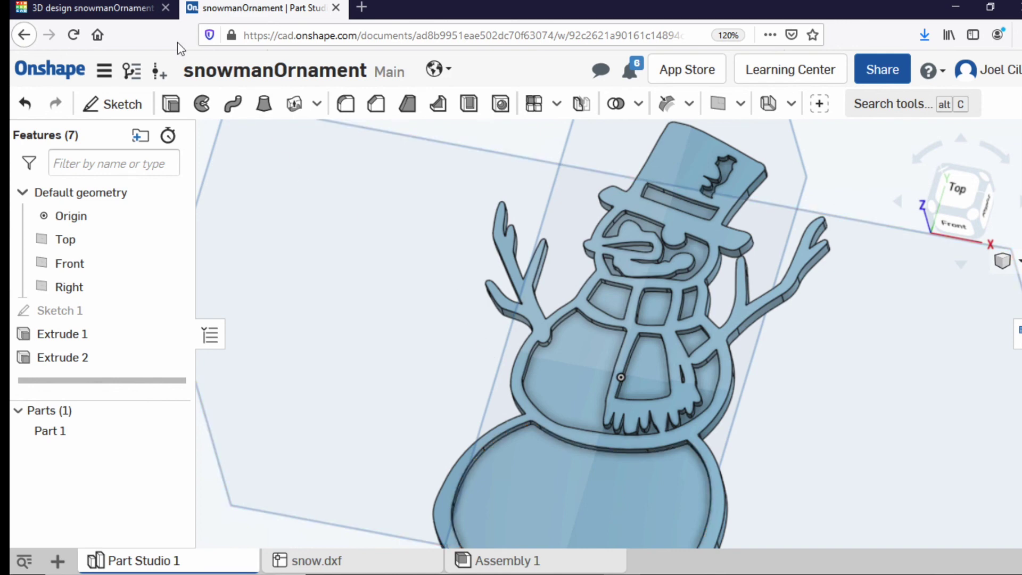
- In Tinkercad, reposition the pink snowman and change its height from 10.00 to 5 mm
click(94, 8)
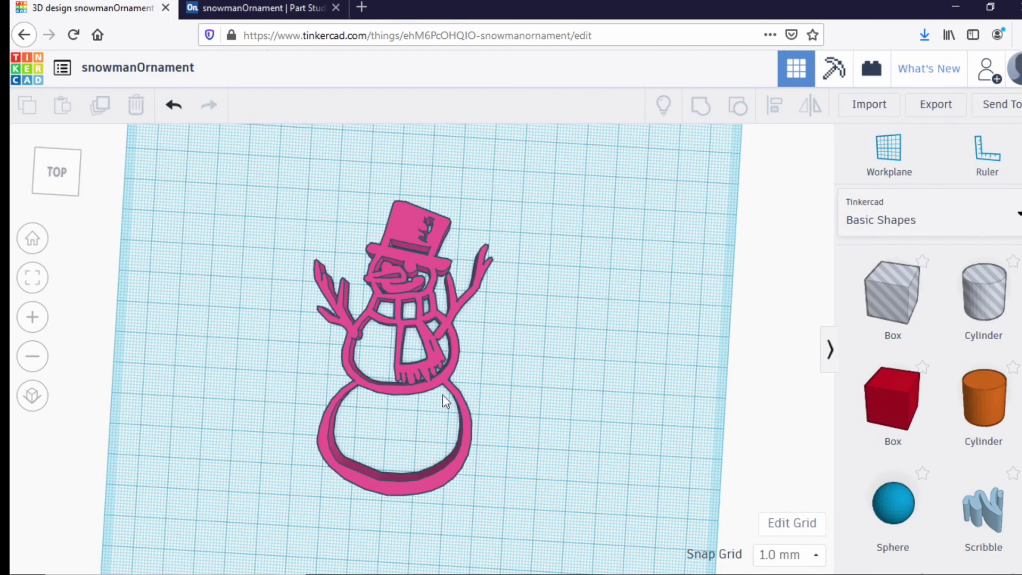
drag(459, 376, 607, 379)
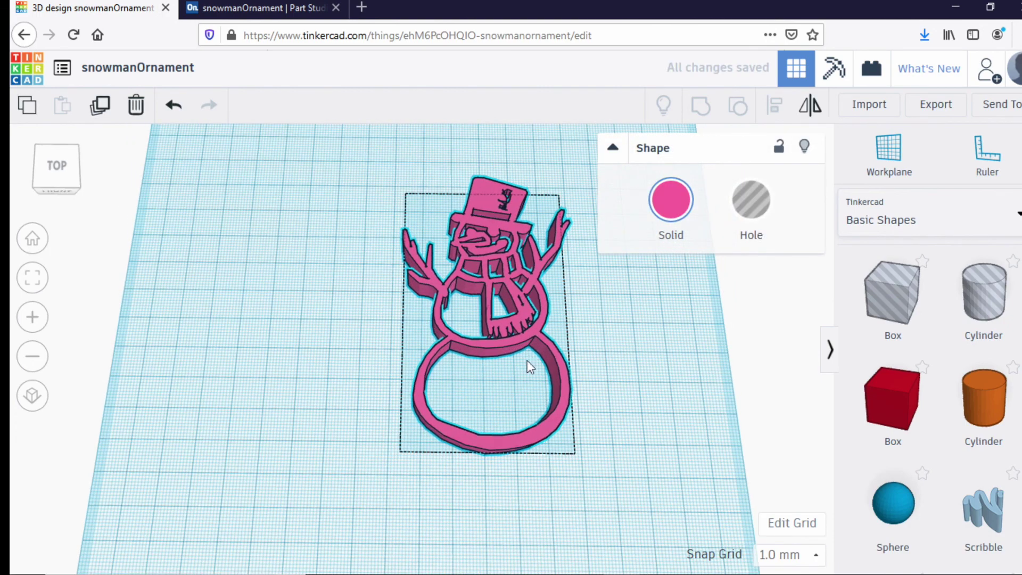
click(507, 383)
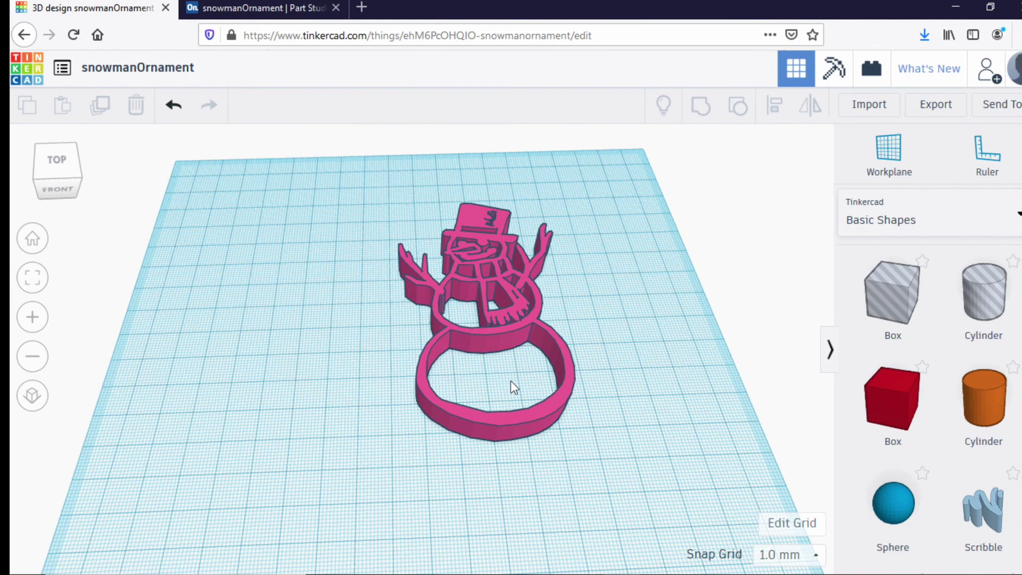
click(500, 325)
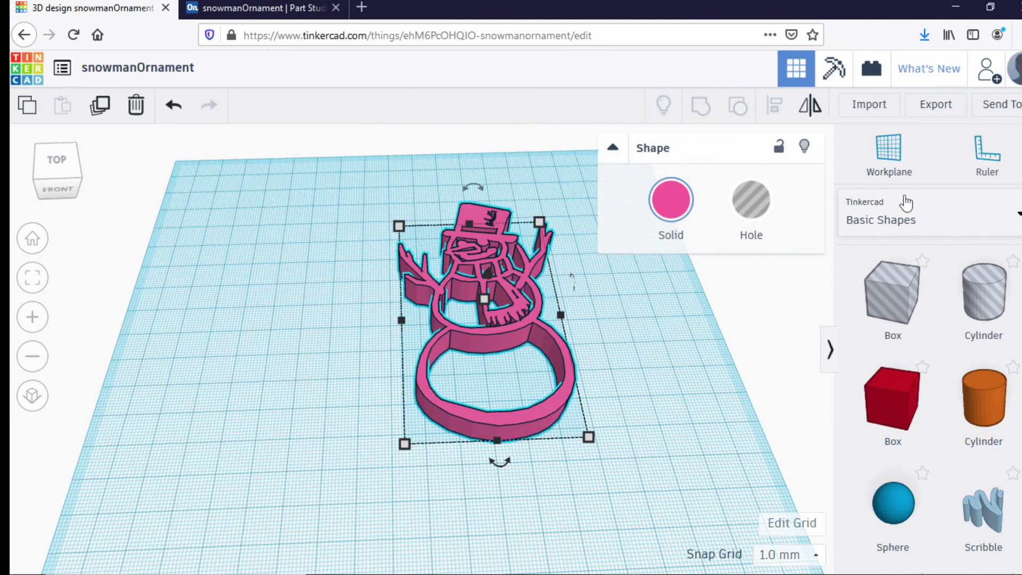
click(987, 155)
click(679, 408)
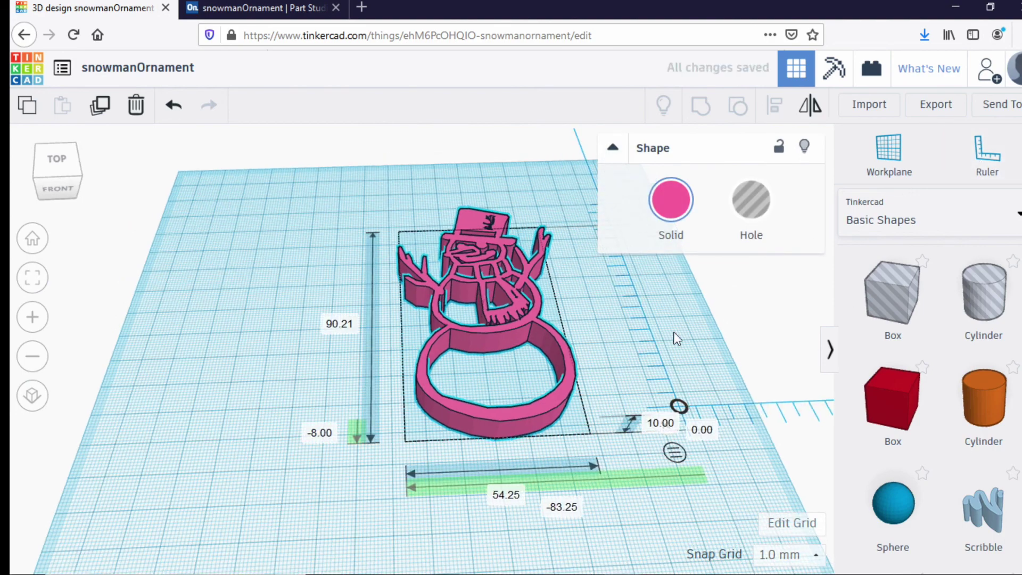
click(677, 393)
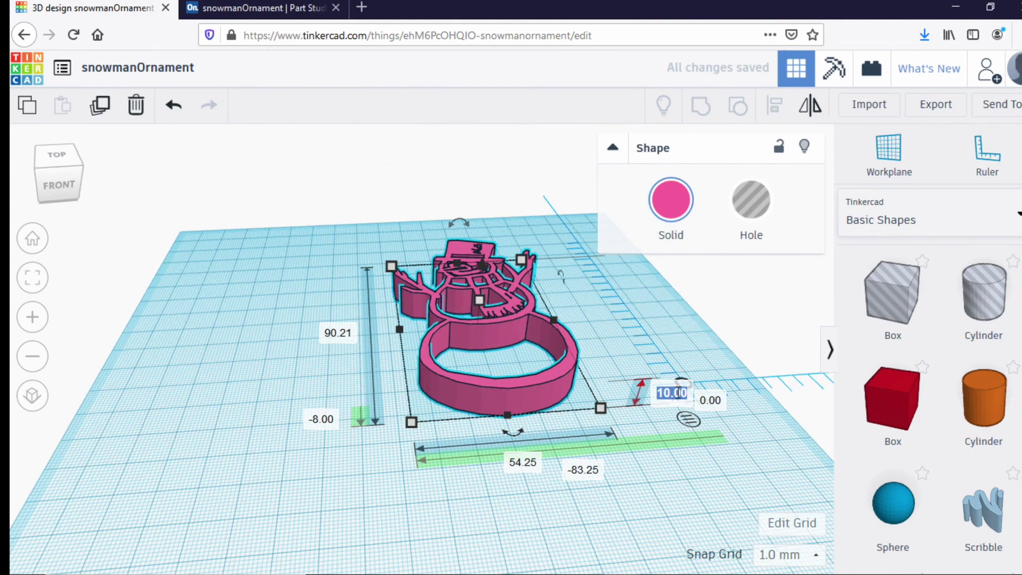
text(5)
key(Return)
- View the 5 mm snowman from above, then go back to the Onshape ornament
click(628, 302)
drag(628, 303, 590, 334)
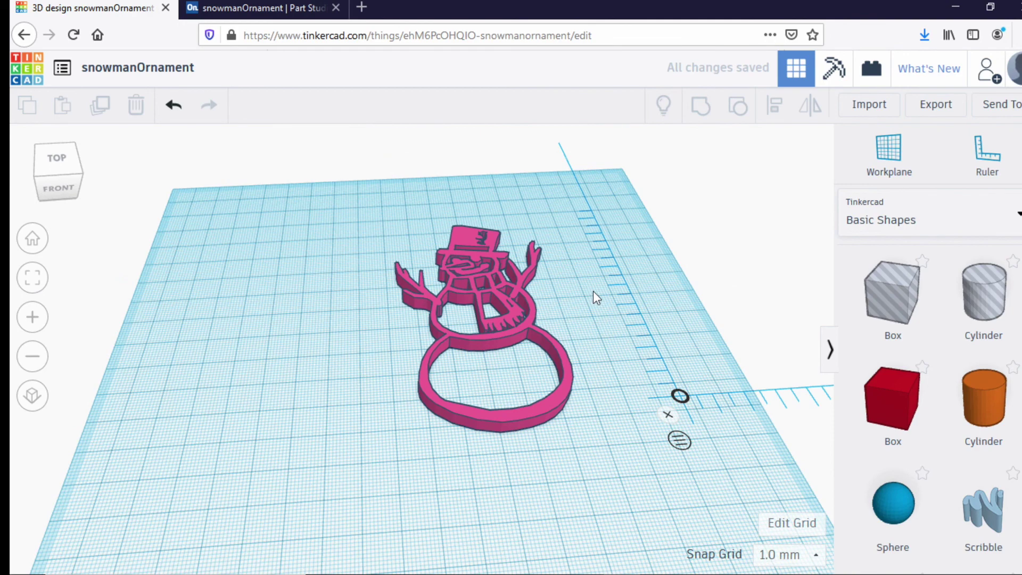
drag(536, 220, 417, 118)
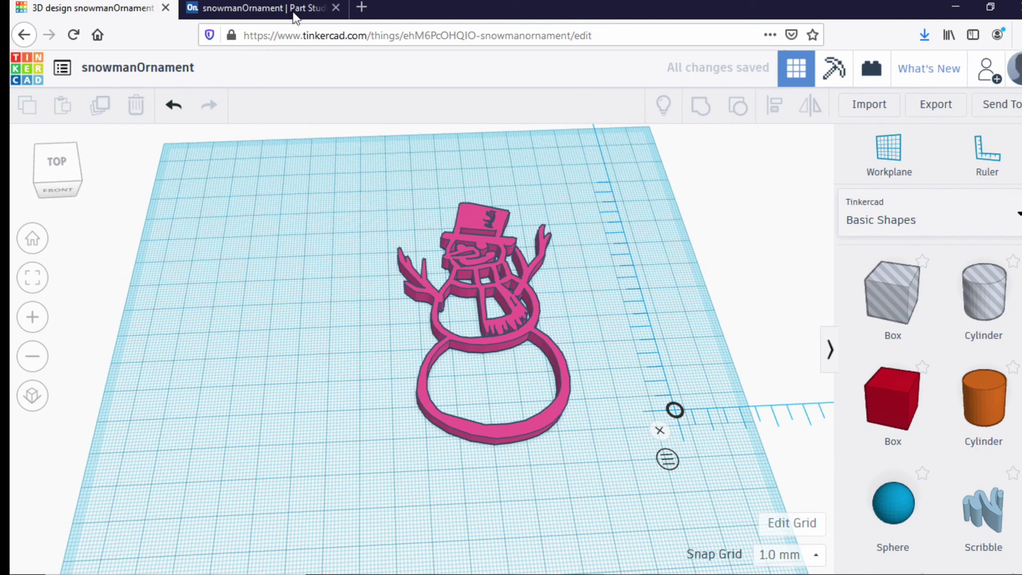
click(295, 12)
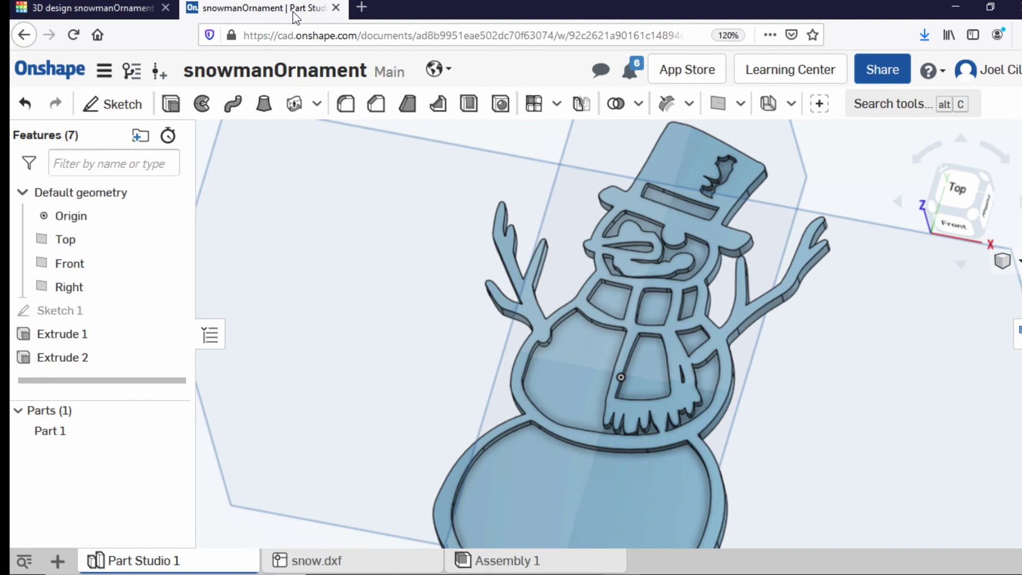